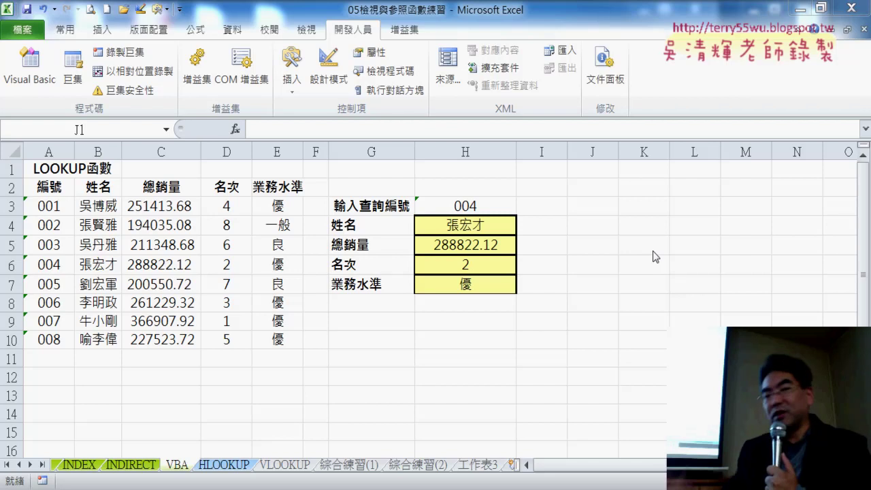
- Clear the results in H4:H7, keep 004 in H3, and highlight employee 004's row 6 record
left_click(486, 207)
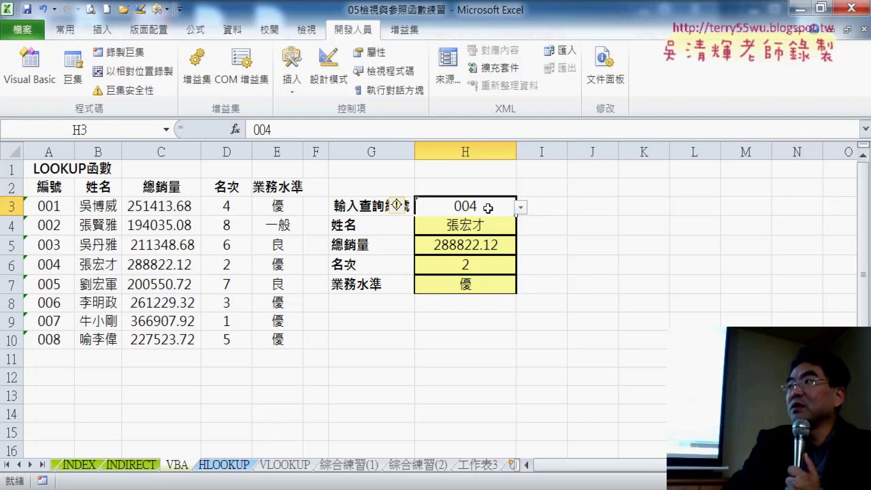
left_click_drag(491, 222, 491, 282)
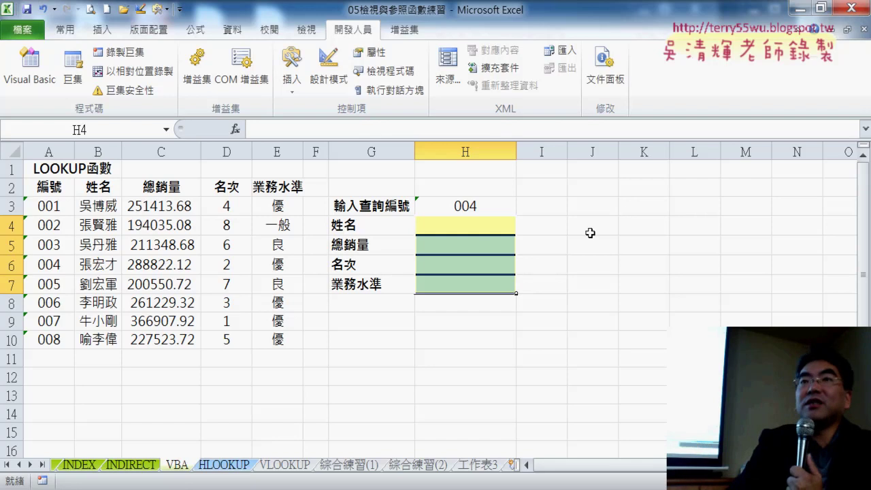
left_click(497, 208)
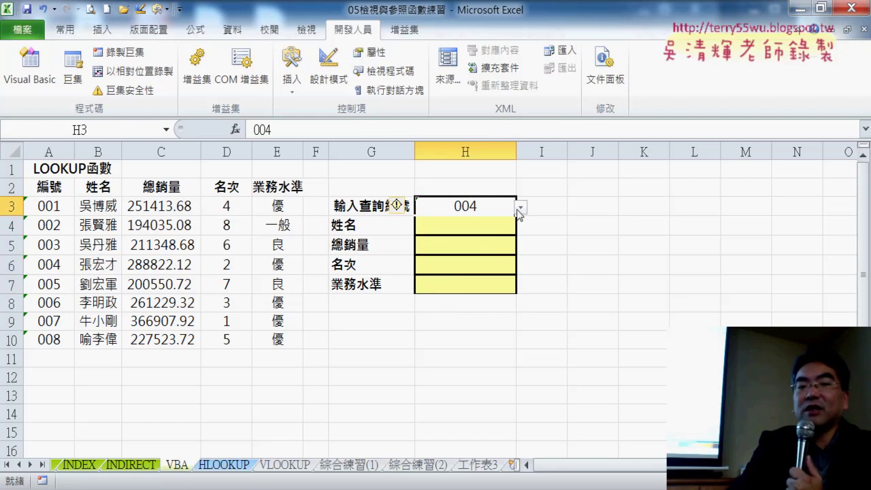
left_click(520, 211)
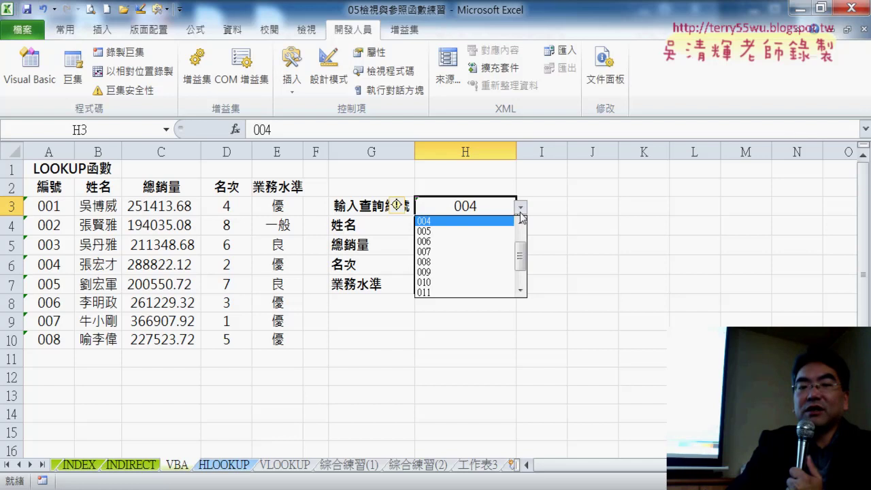
left_click(521, 213)
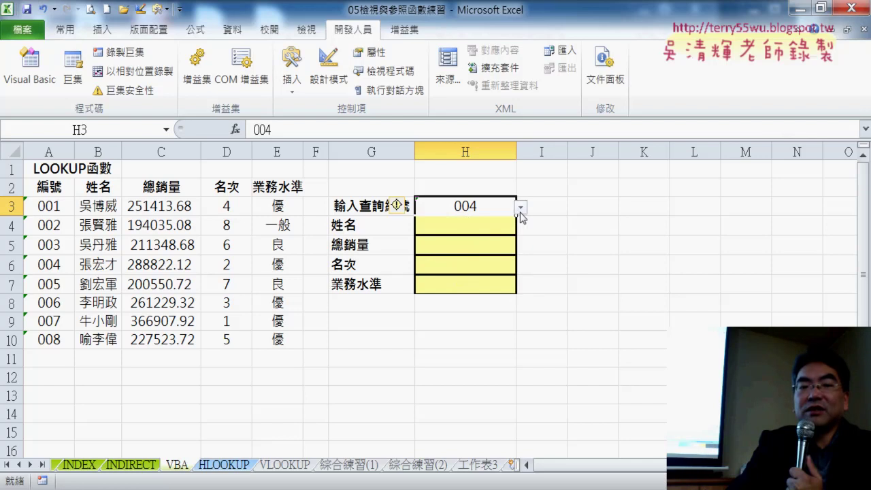
left_click(54, 267)
left_click_drag(102, 265, 291, 277)
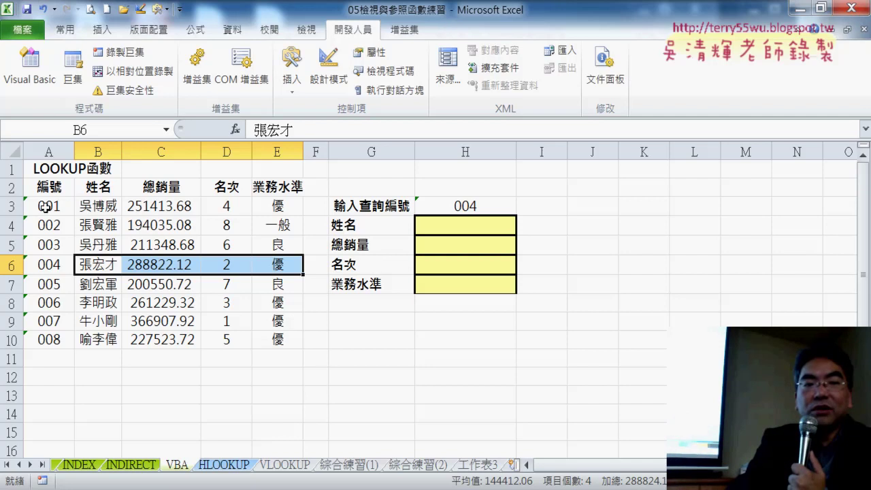
left_click_drag(11, 205, 10, 341)
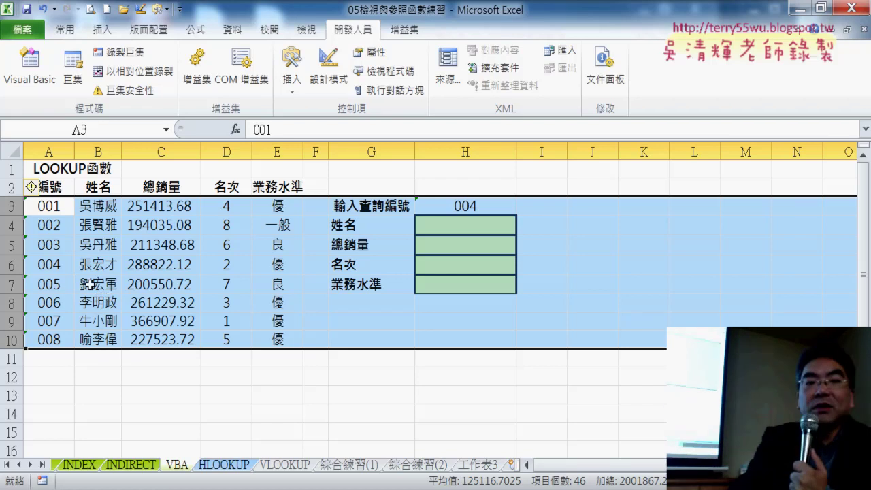
left_click(51, 207)
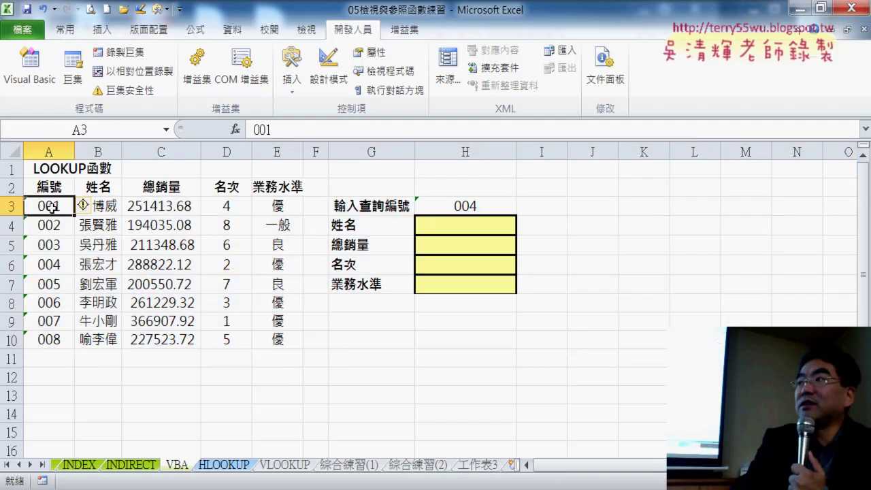
left_click(482, 206)
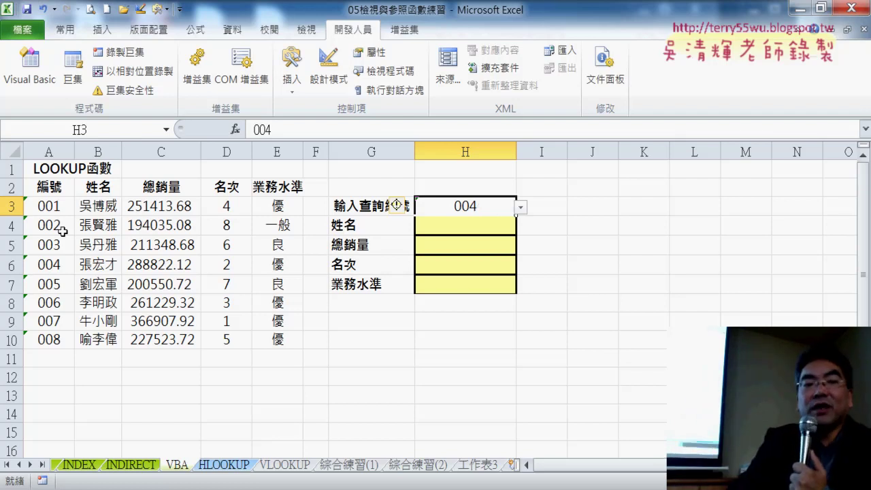
left_click(49, 205)
left_click(95, 206)
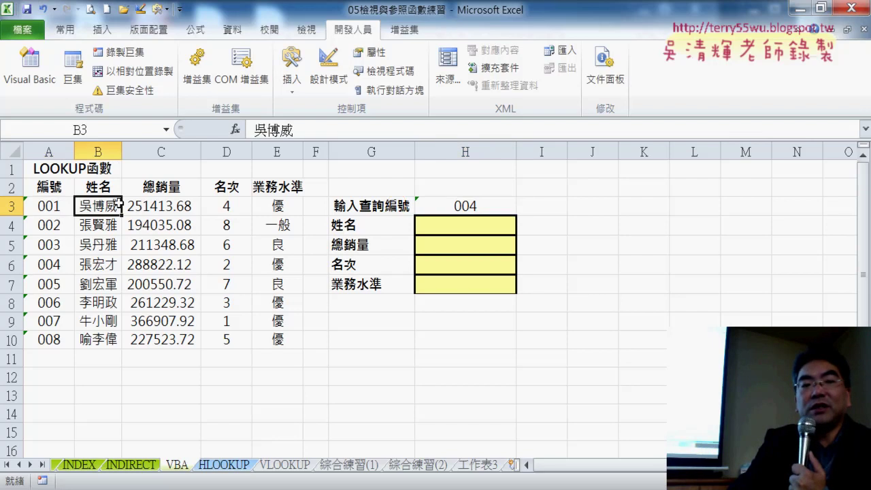
left_click(168, 202)
left_click(216, 207)
left_click(284, 207)
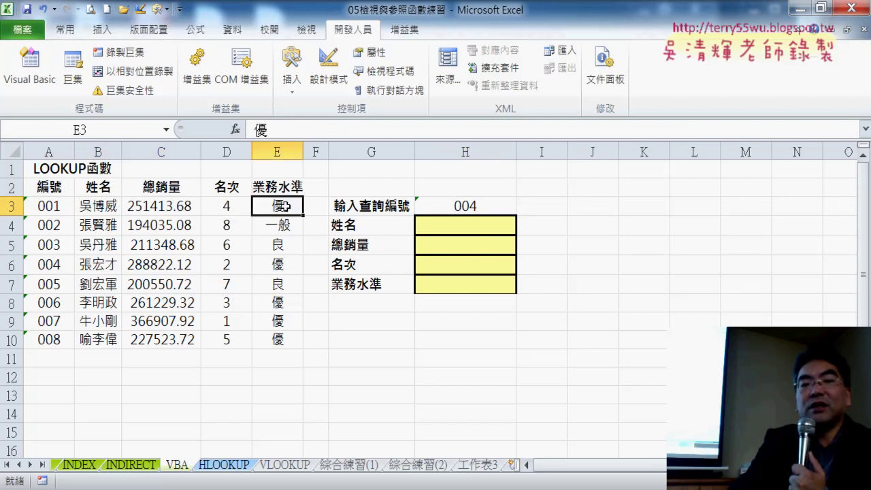
left_click(469, 226)
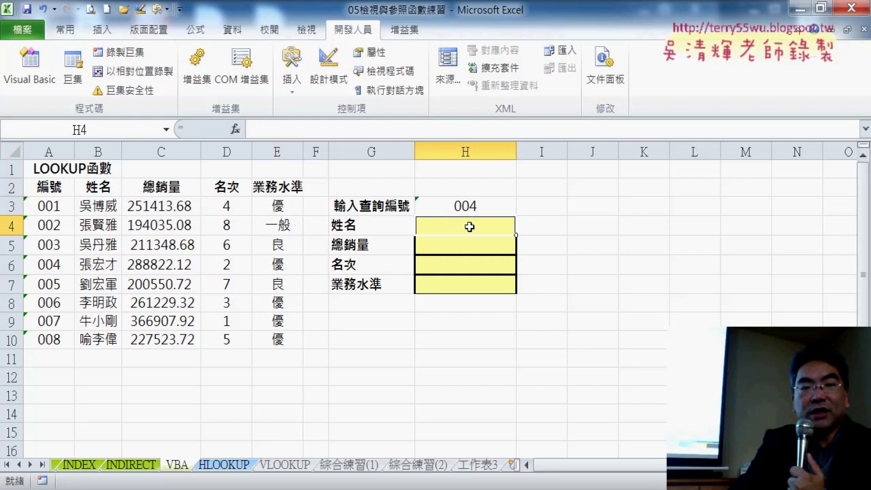
left_click(470, 244)
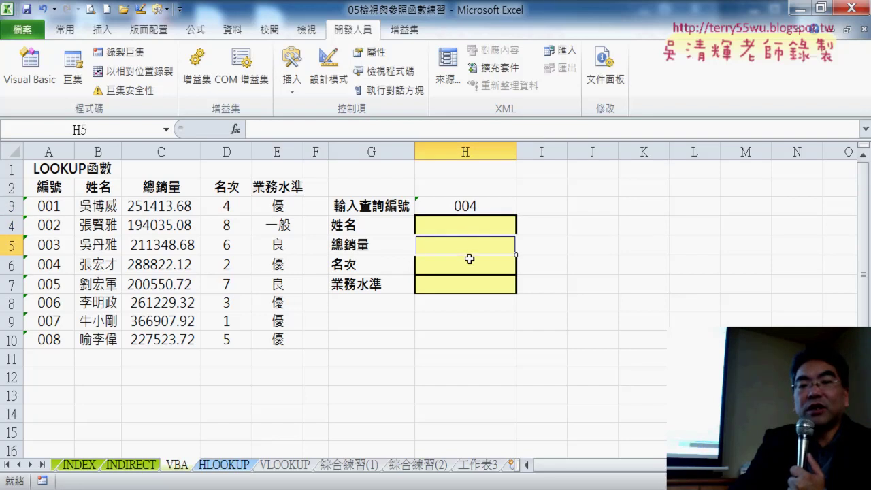
left_click(470, 262)
left_click(468, 284)
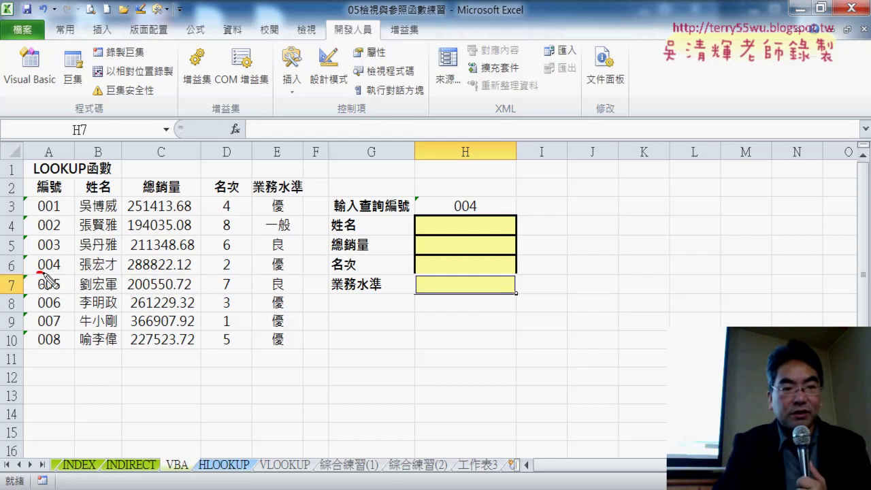
left_click_drag(45, 274, 60, 271)
left_click_drag(45, 160, 55, 161)
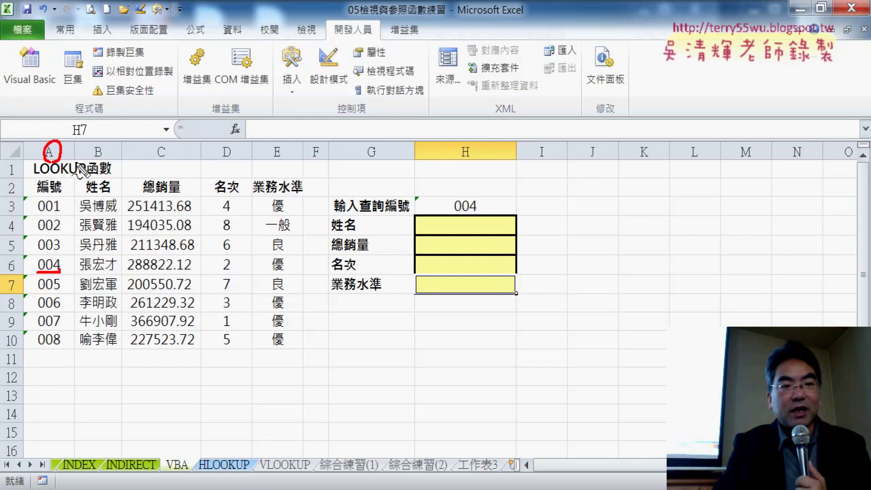
mouse_move(74, 258)
left_mouse_down()
mouse_move(75, 270)
mouse_move(289, 259)
mouse_move(80, 276)
left_mouse_up()
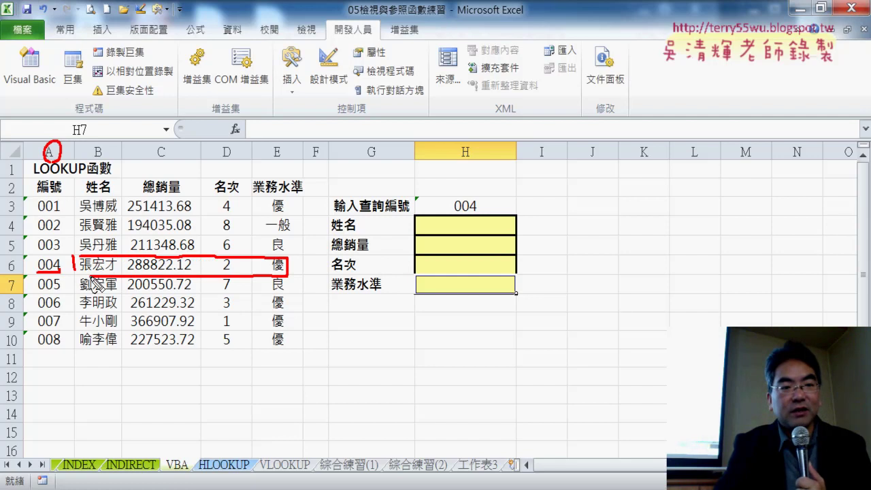
left_click_drag(408, 216, 412, 298)
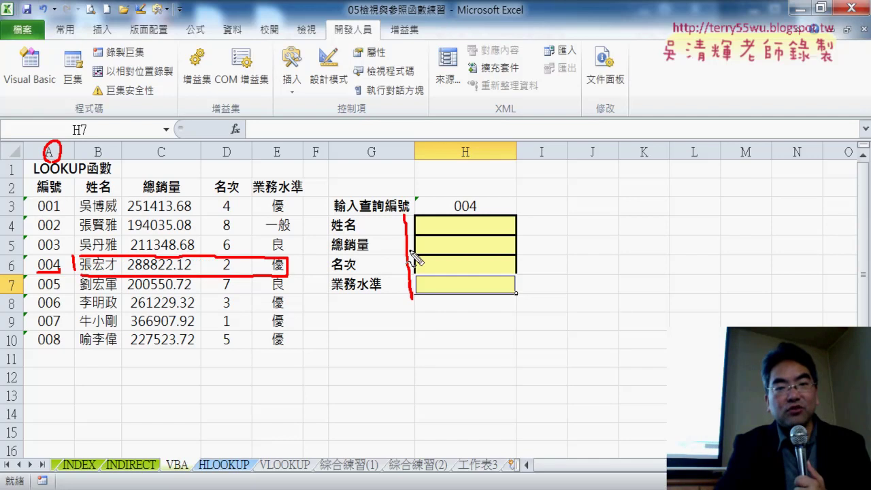
mouse_move(412, 215)
left_mouse_down()
mouse_move(519, 215)
mouse_move(415, 299)
left_mouse_up()
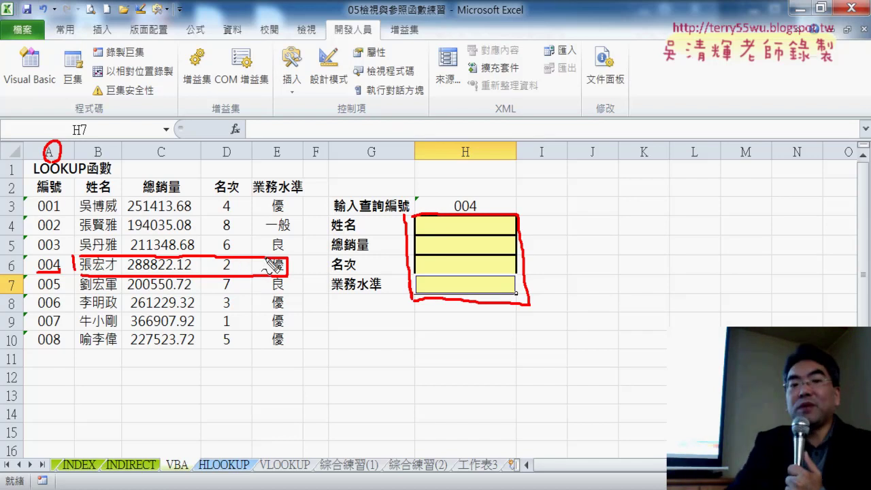
mouse_move(259, 258)
left_mouse_down()
mouse_move(363, 222)
mouse_move(390, 225)
mouse_move(386, 241)
left_mouse_up()
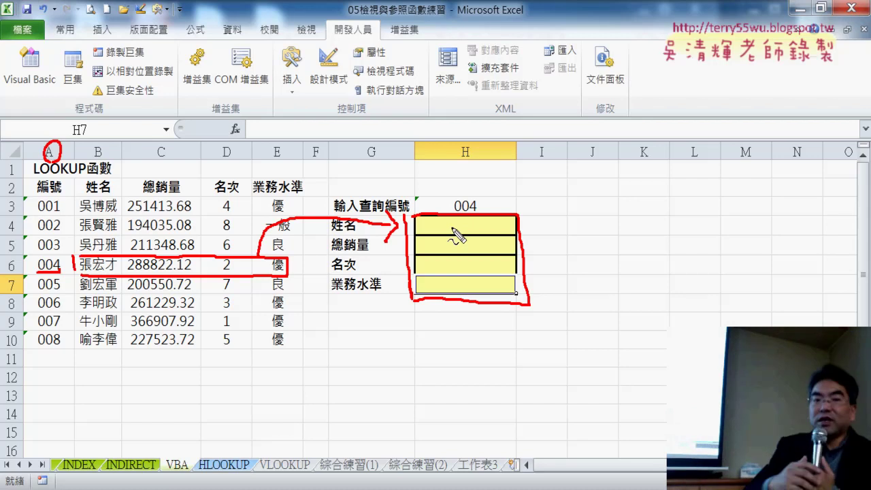
key("Escape")
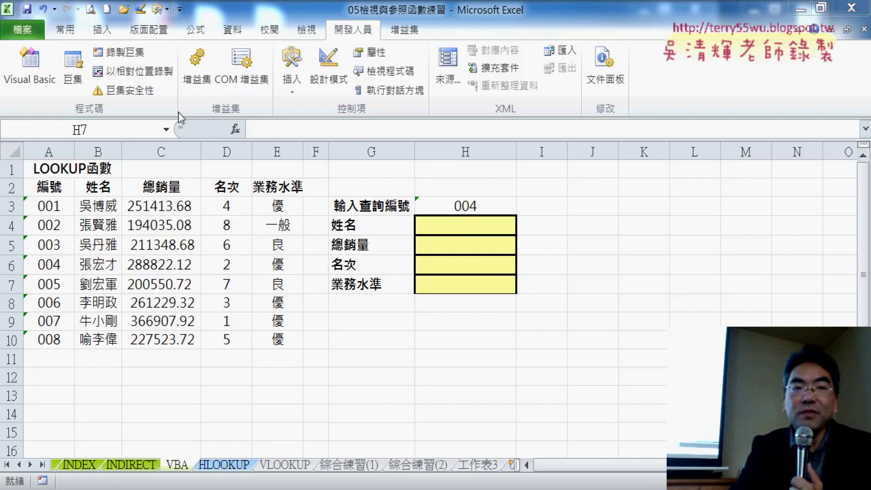
- Open the Visual Basic editor on Module1's 查詢 macro, cancelling the Add Procedure dialog
left_click(34, 80)
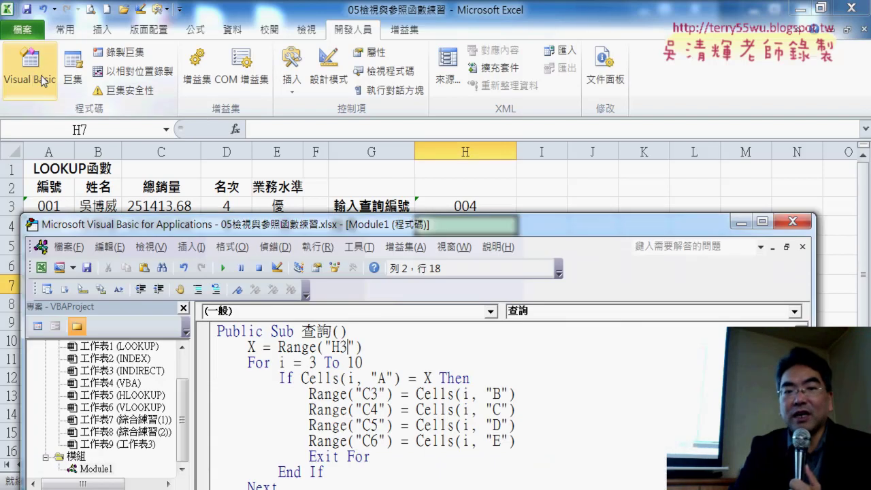
left_click_drag(342, 229, 412, 41)
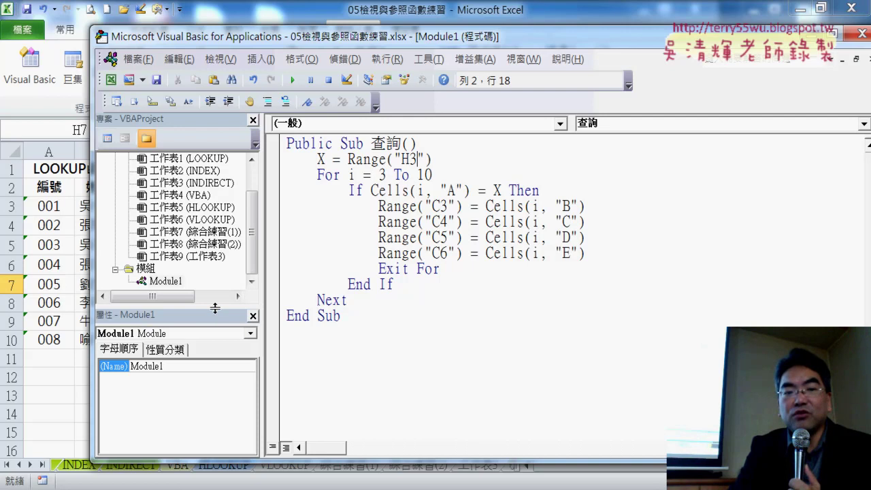
left_click_drag(214, 310, 213, 353)
left_click(167, 318)
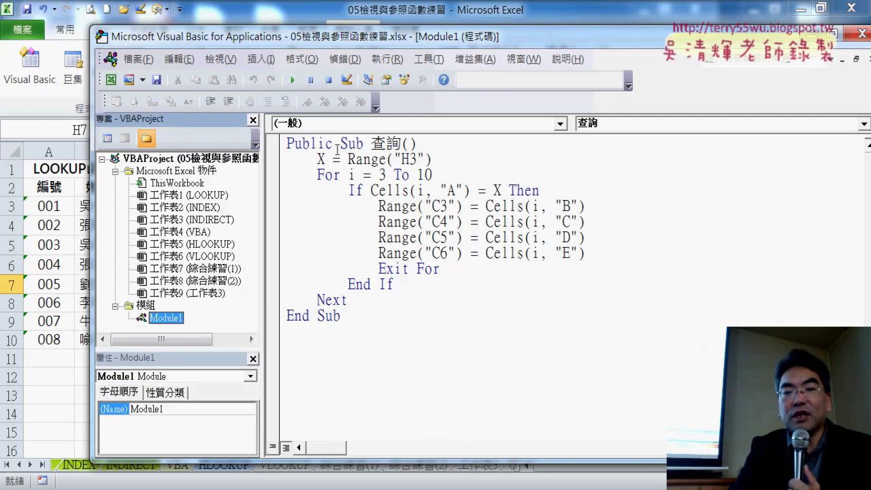
left_click_drag(371, 144, 412, 144)
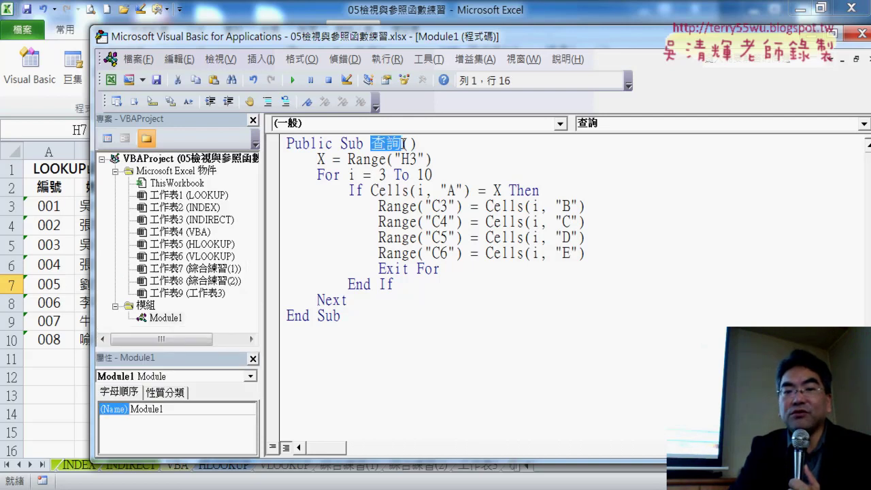
left_click(262, 60)
left_click(261, 59)
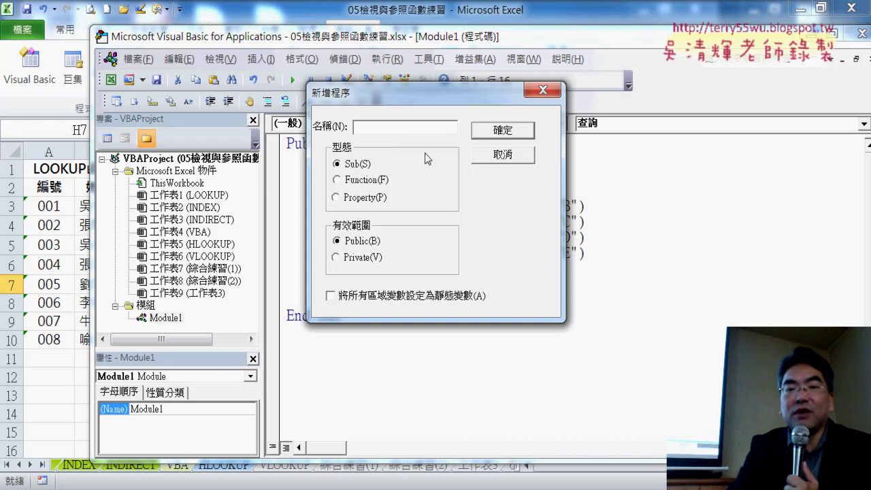
left_click(503, 156)
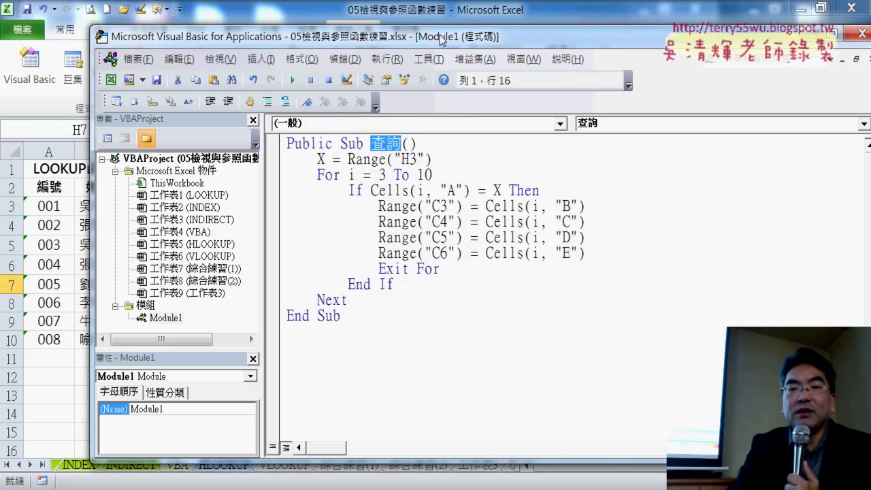
mouse_move(443, 43)
left_mouse_down()
mouse_move(478, 61)
mouse_move(528, 241)
left_mouse_up()
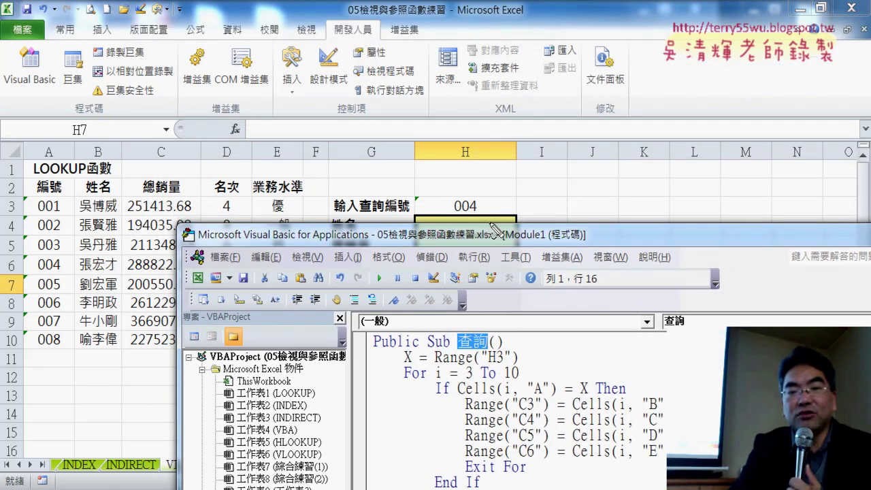
left_click_drag(492, 227, 495, 229)
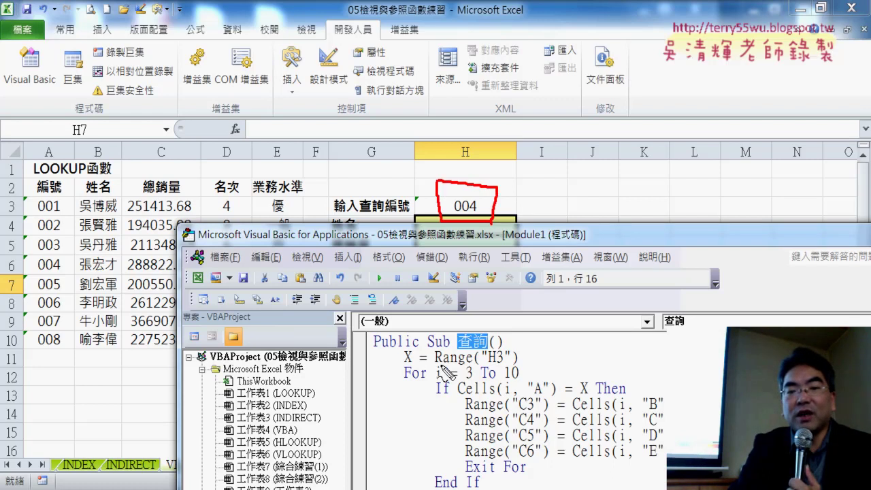
left_click_drag(440, 373, 518, 369)
mouse_move(475, 349)
left_mouse_down()
mouse_move(414, 351)
mouse_move(427, 346)
mouse_move(422, 360)
left_mouse_up()
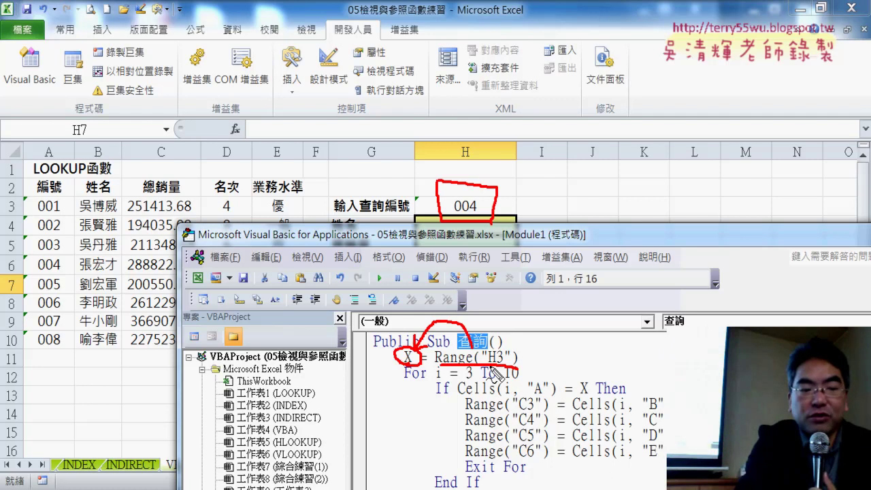
key("Escape")
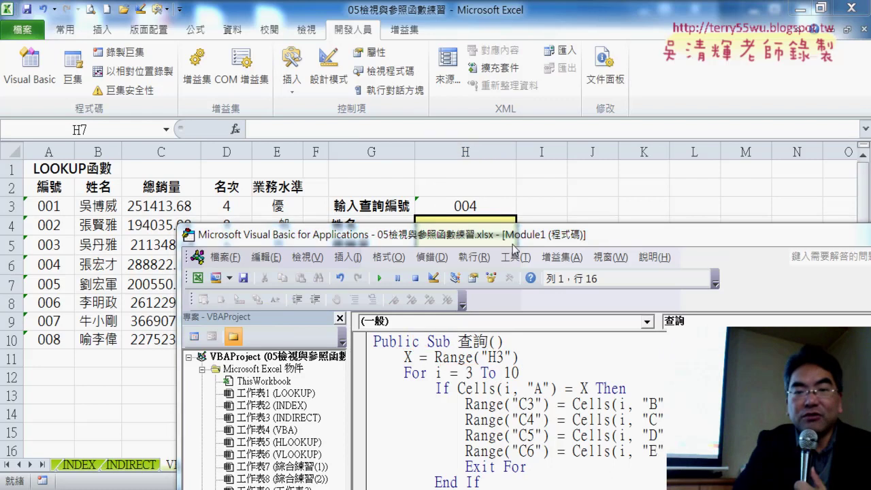
left_click_drag(515, 239, 512, 80)
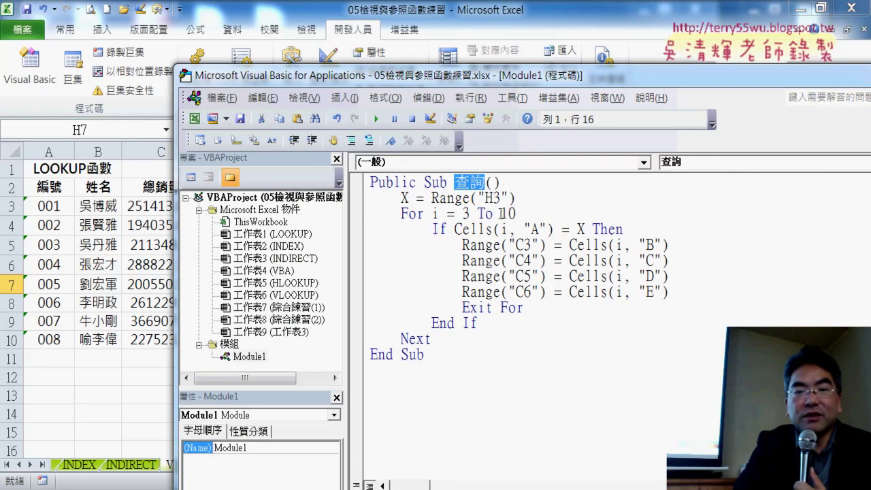
- Replace the For loop's end value 10 with Range("A3").End(xlDown).Row
left_click_drag(501, 214, 531, 215)
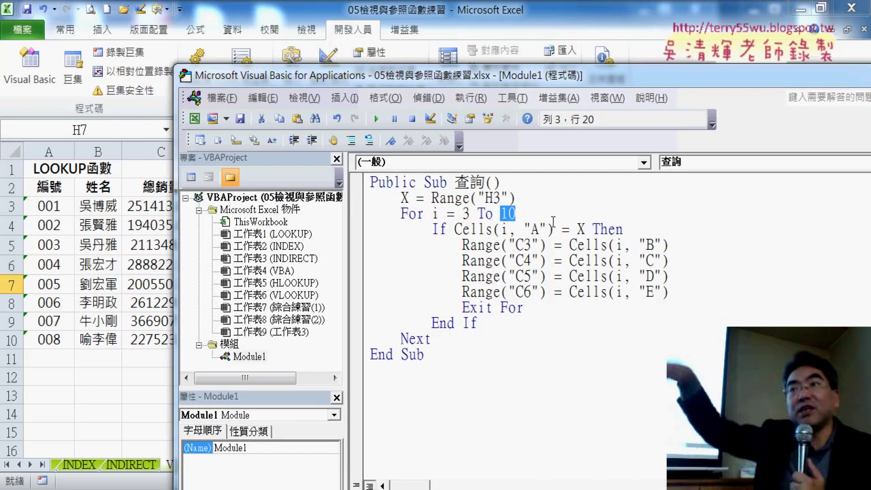
type("r")
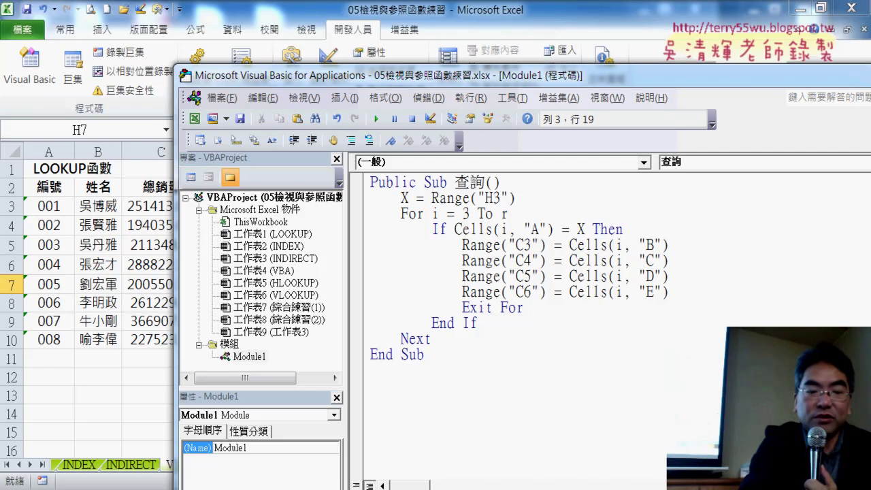
type("ange")
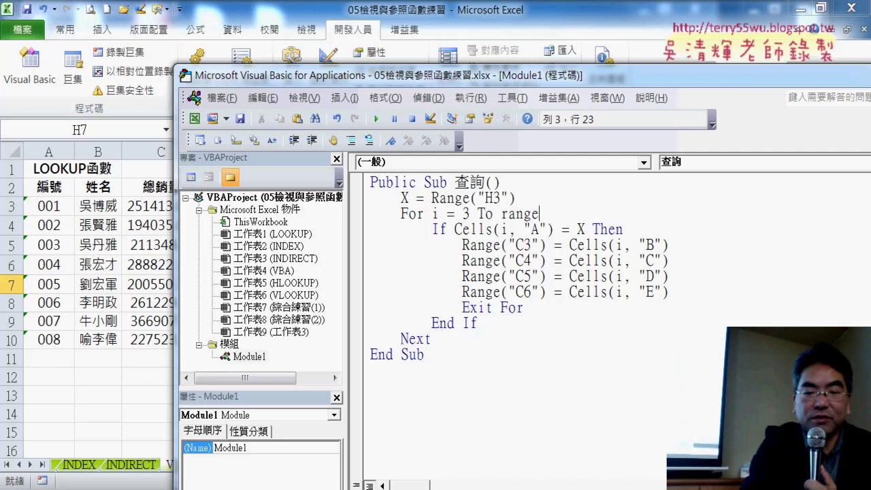
type("(\"A3")
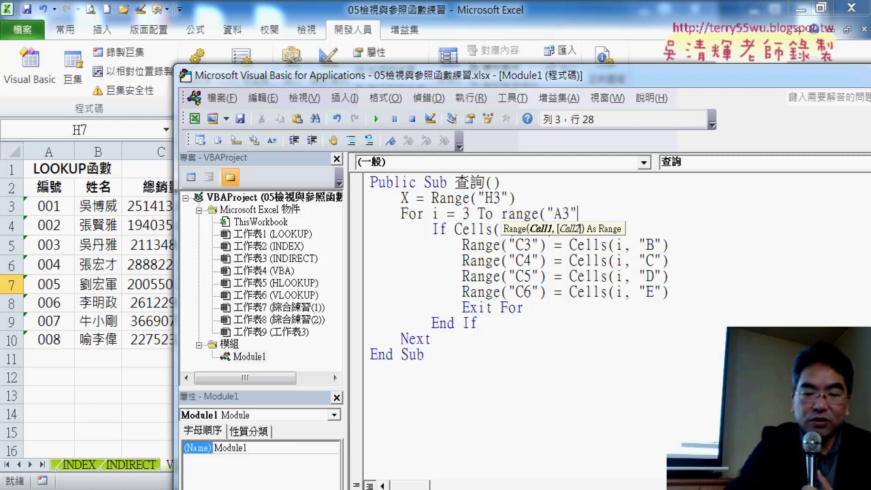
type(").e")
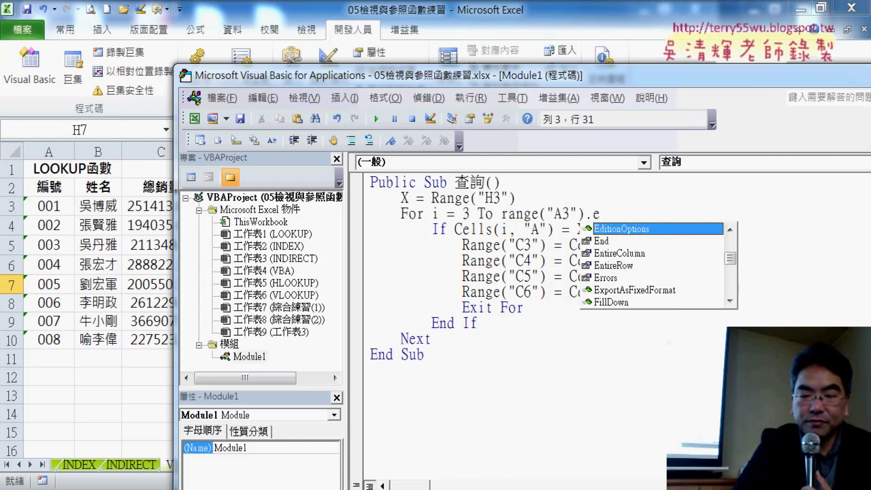
key("Down")
type("(")
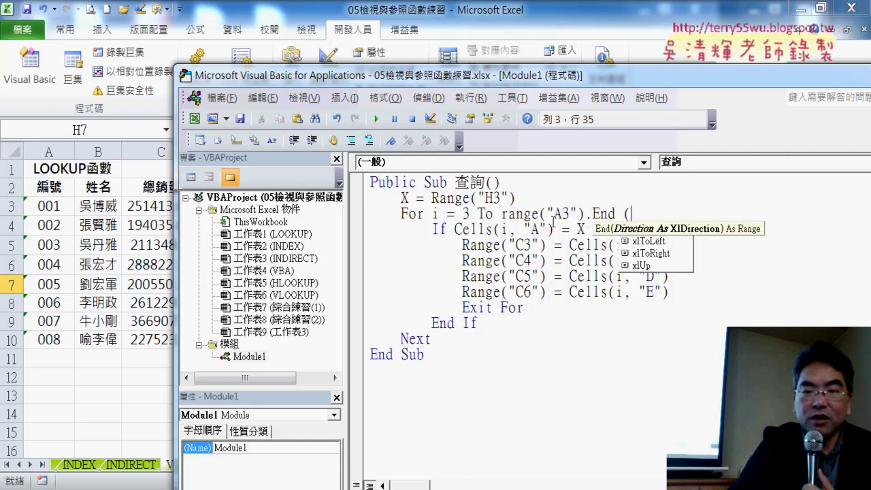
type("xld ")
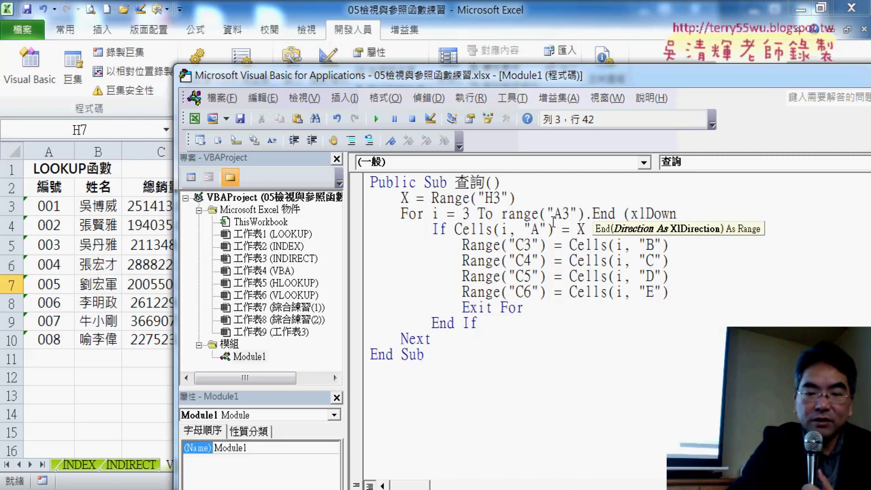
type(").ro")
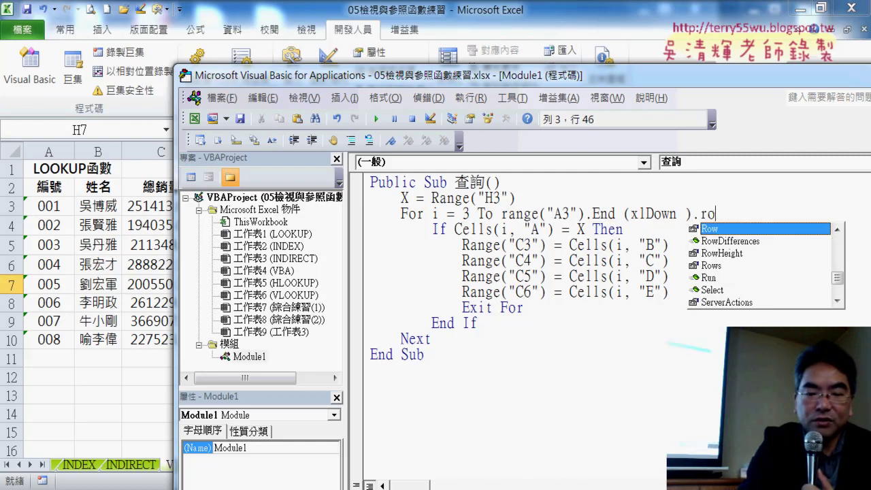
type("w")
left_click(532, 276)
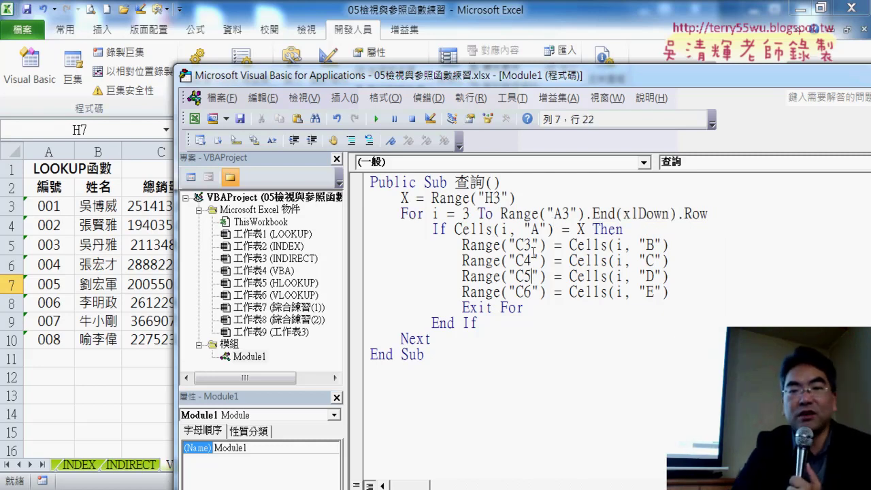
- Highlight the new loop limit and the column A = X condition, then reveal H3
left_click_drag(502, 214, 703, 215)
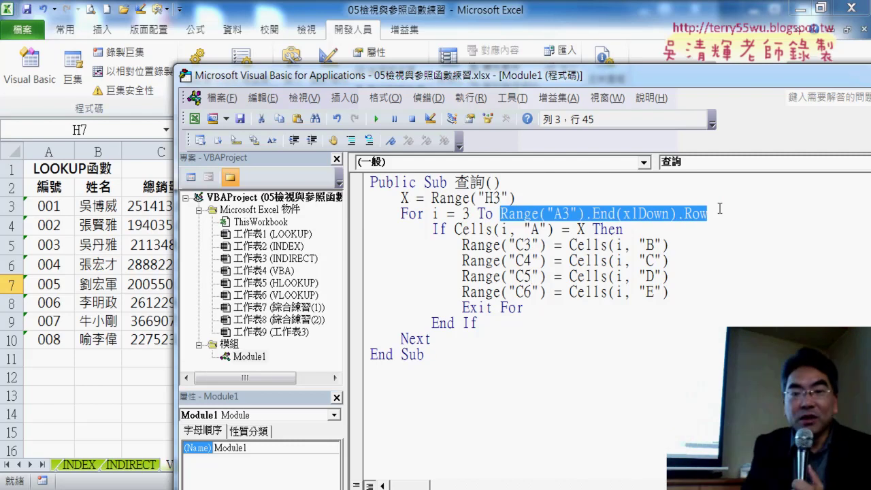
left_click(440, 230)
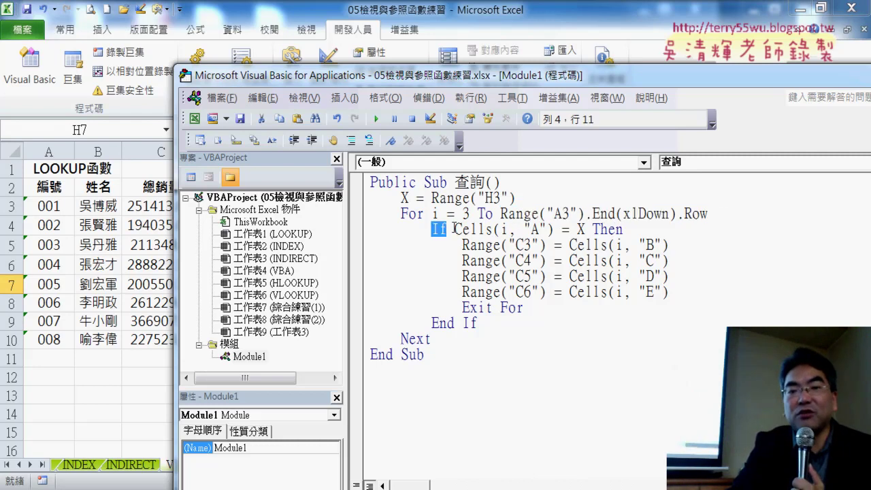
left_click_drag(455, 229, 593, 229)
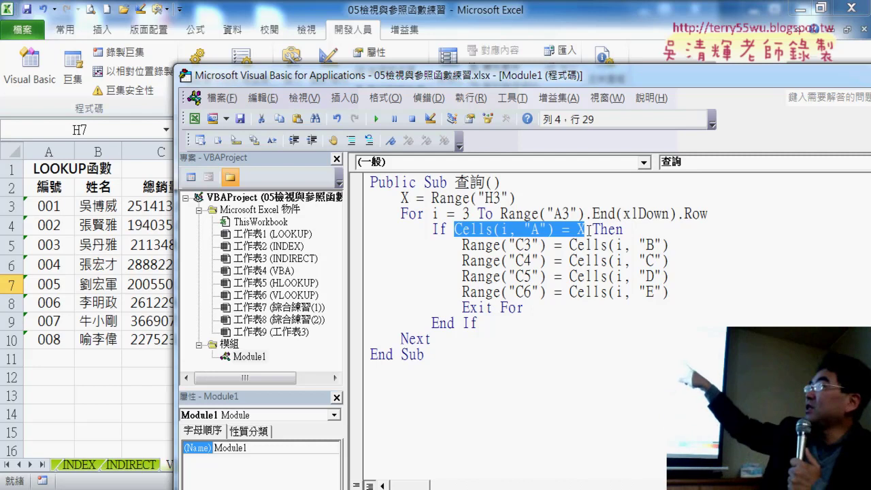
left_click(553, 230)
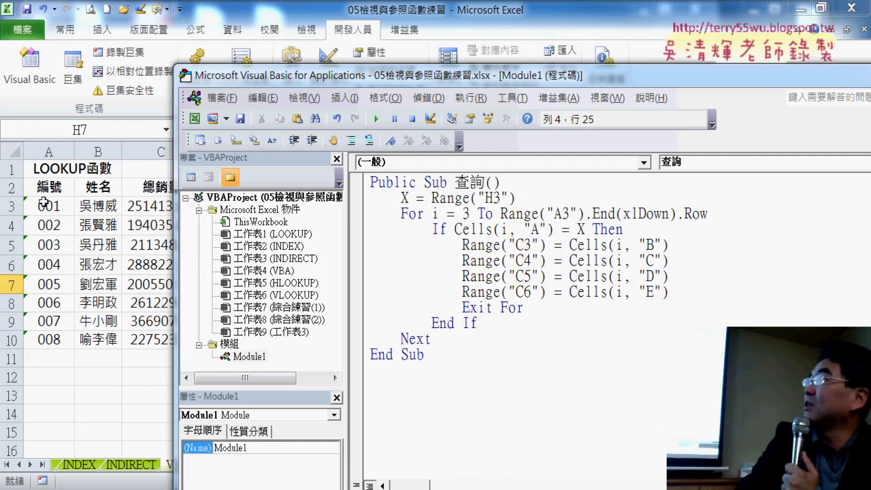
left_click_drag(479, 81, 518, 232)
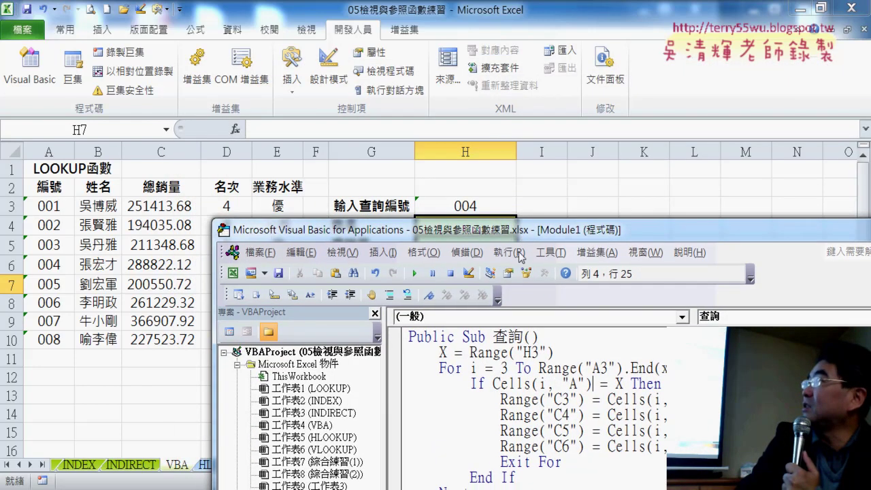
- Uncover H3:H7, annotate the sheet, then move the 查詢 code back over the worksheet
left_click(490, 477)
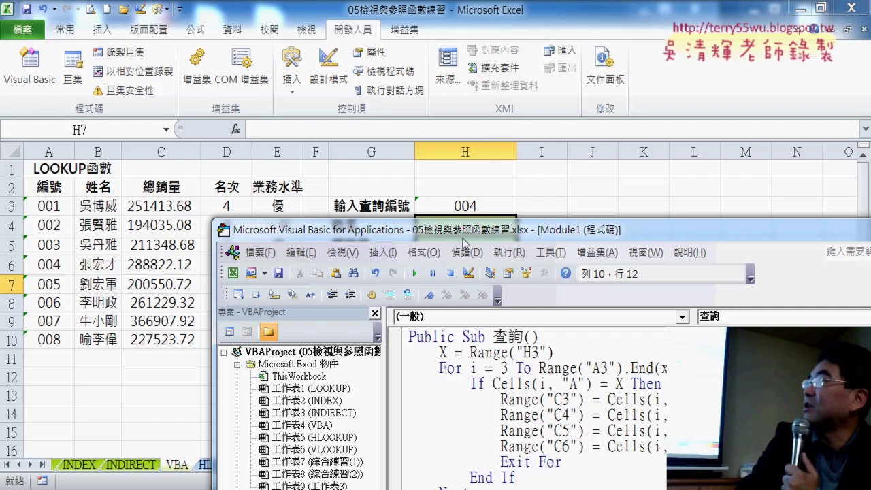
left_click_drag(464, 240, 648, 222)
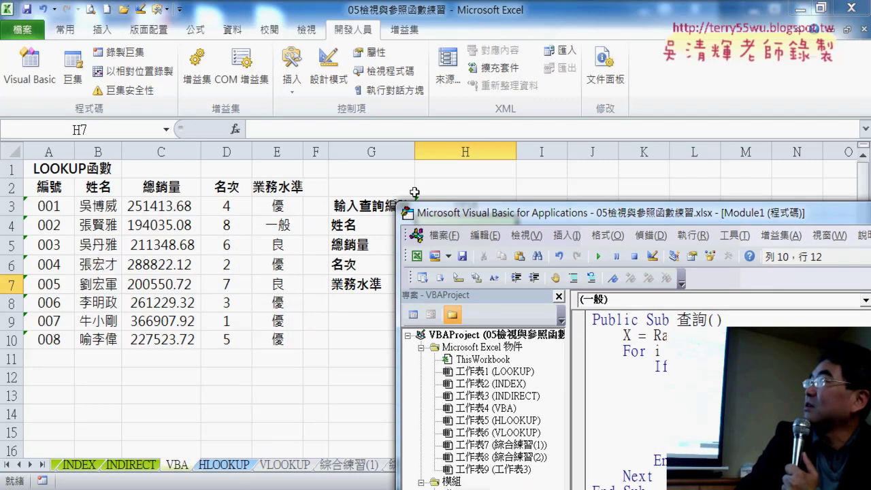
left_click_drag(440, 214, 566, 232)
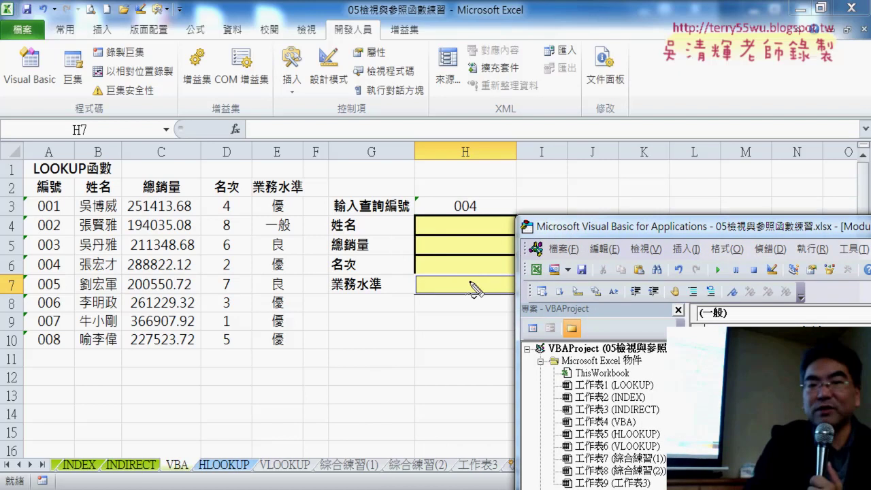
left_click_drag(62, 250, 78, 279)
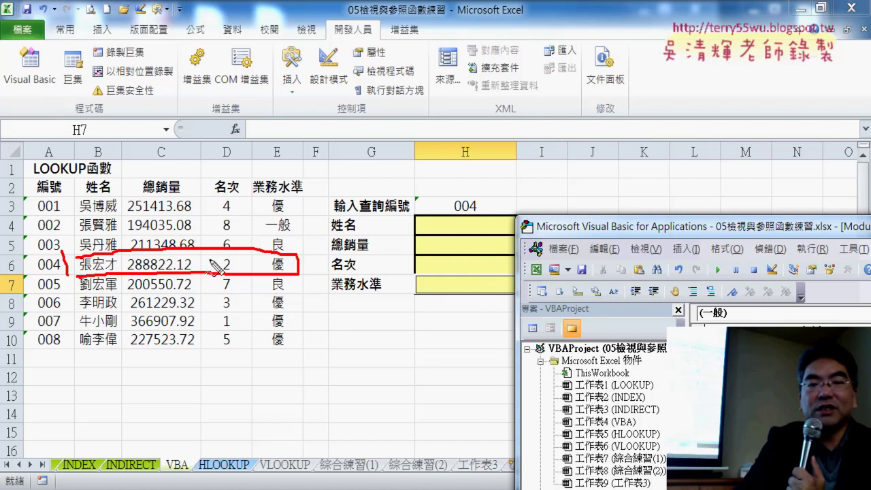
mouse_move(232, 246)
left_mouse_down()
mouse_move(402, 242)
mouse_move(415, 320)
left_mouse_up()
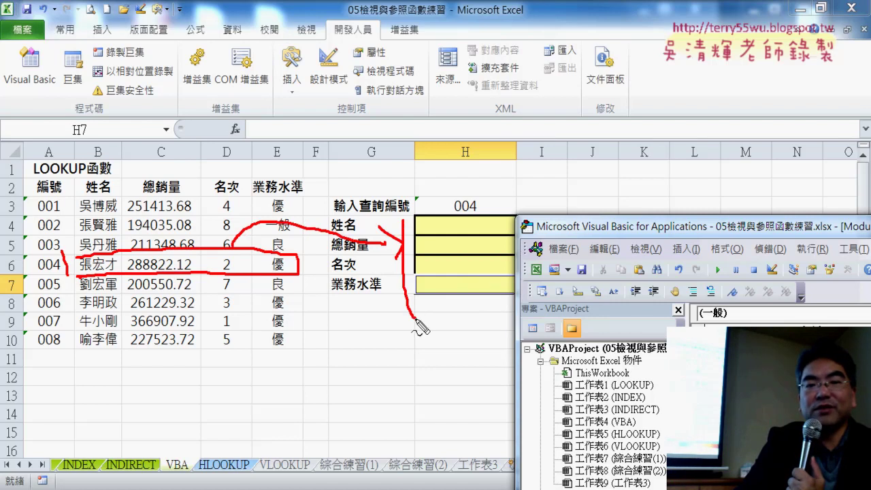
left_click_drag(413, 207, 416, 317)
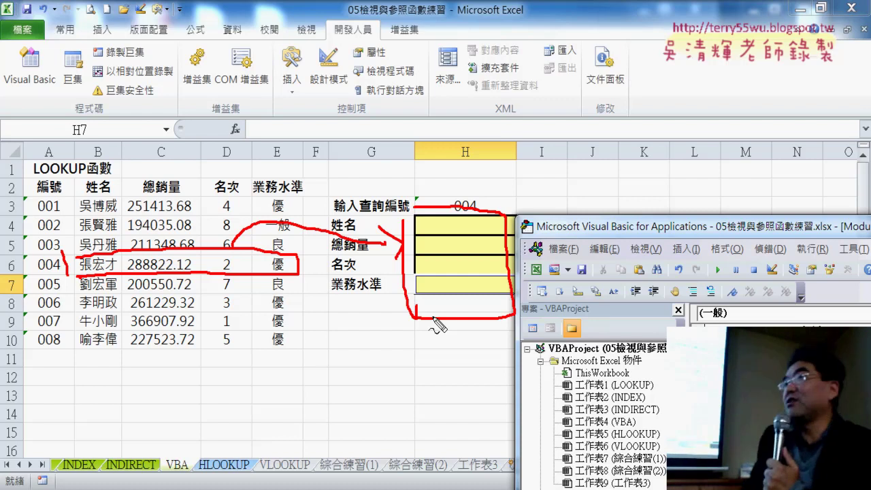
key("Escape")
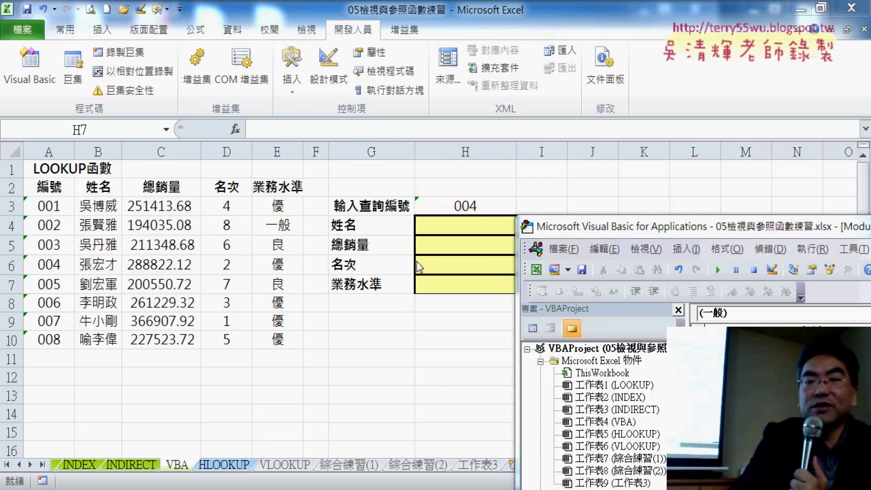
left_click_drag(672, 236, 221, 62)
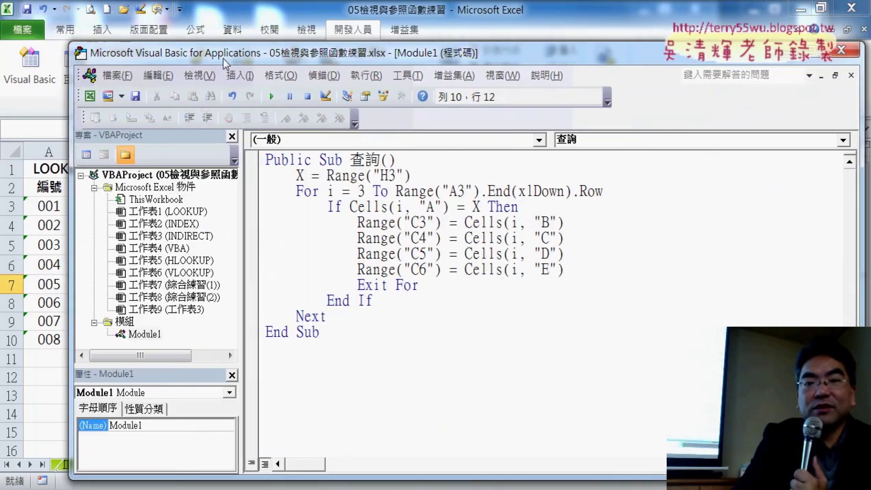
- Change the column B assignment's target from C3 to H4
left_click_drag(564, 222, 463, 223)
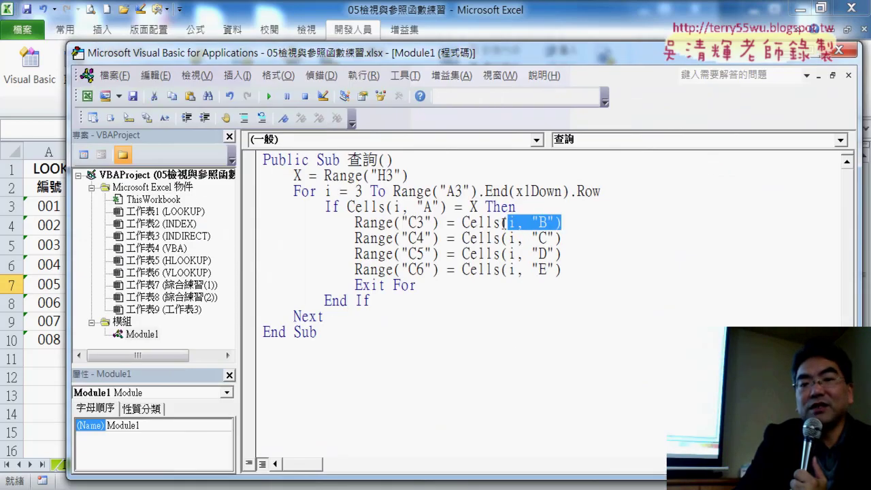
left_click_drag(499, 55, 583, 58)
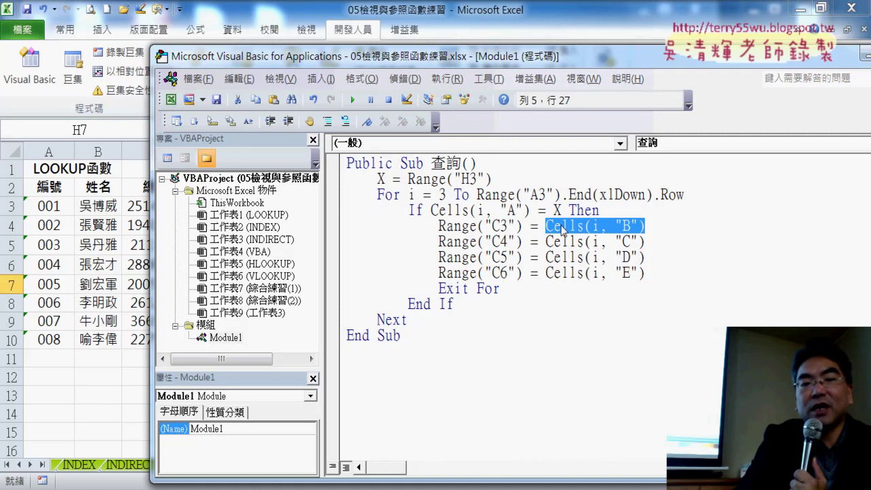
left_click_drag(494, 60, 500, 278)
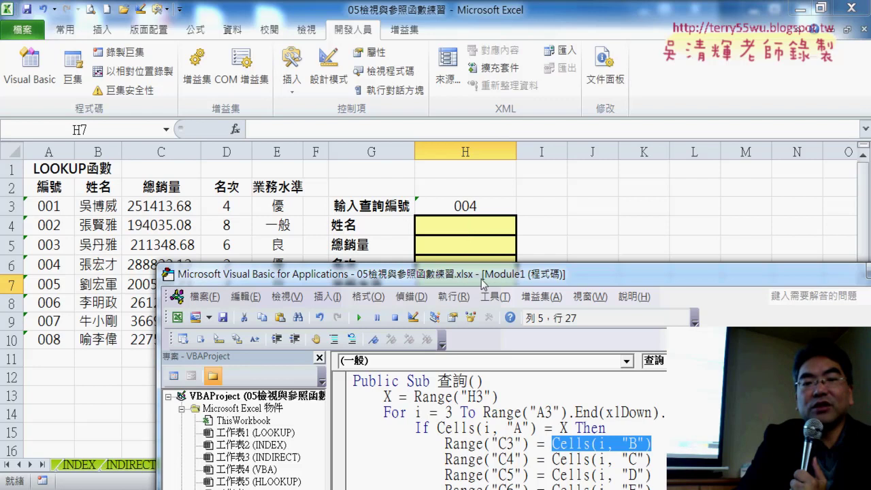
left_click_drag(483, 278, 434, 75)
left_click_drag(457, 242, 448, 241)
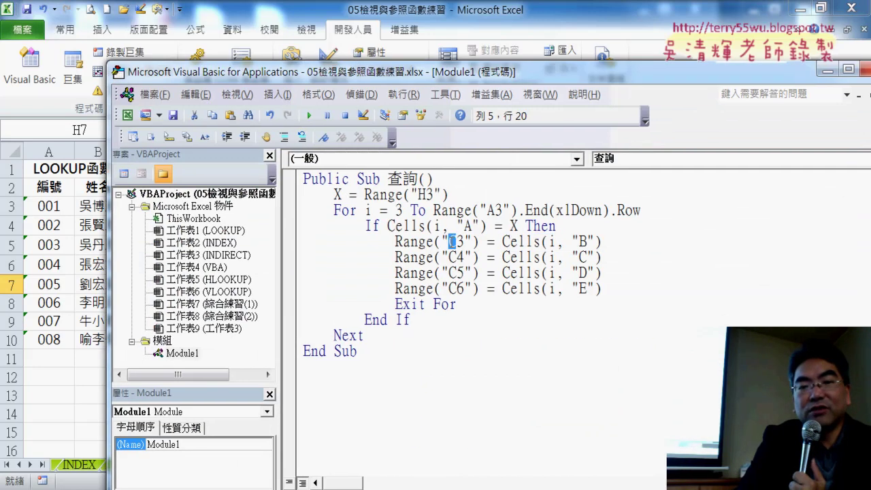
type("H")
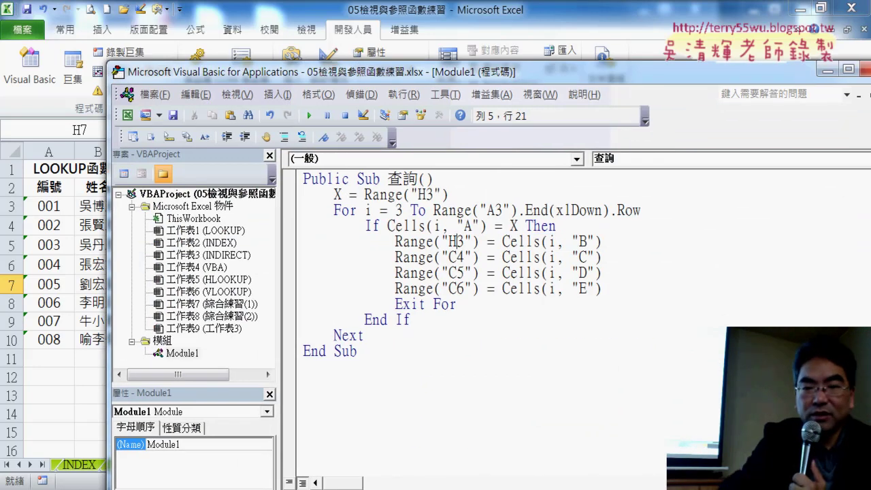
key("Delete")
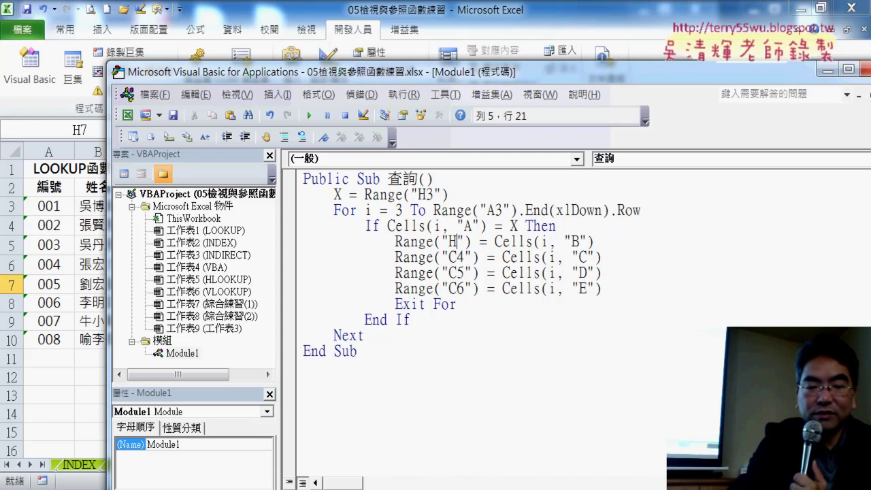
type("4")
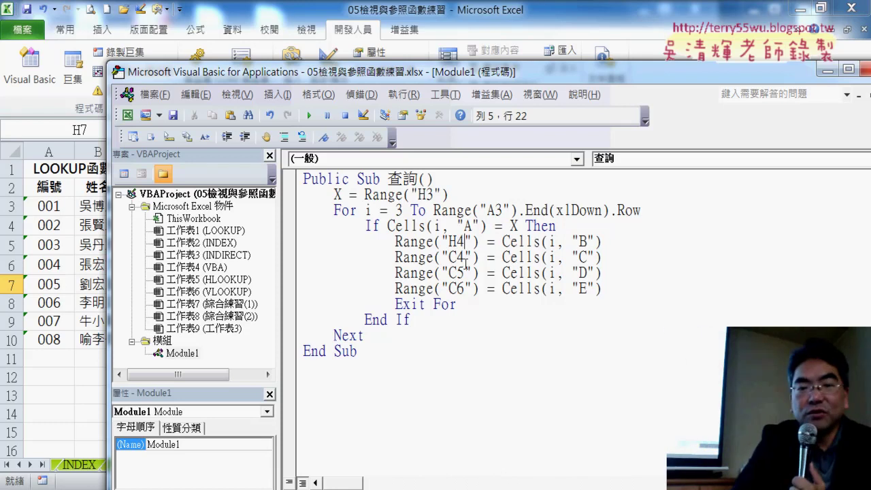
- Retarget the remaining three assignments to H5, H6 and H7
left_click_drag(466, 263, 456, 263)
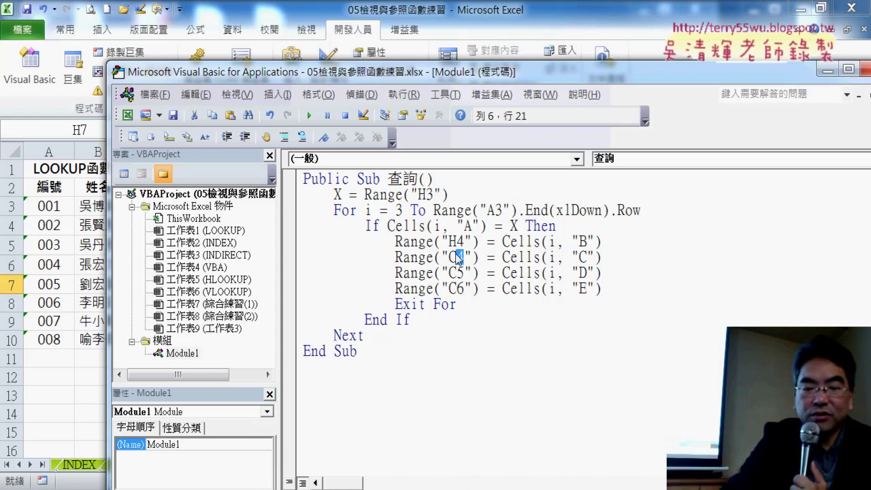
type("H")
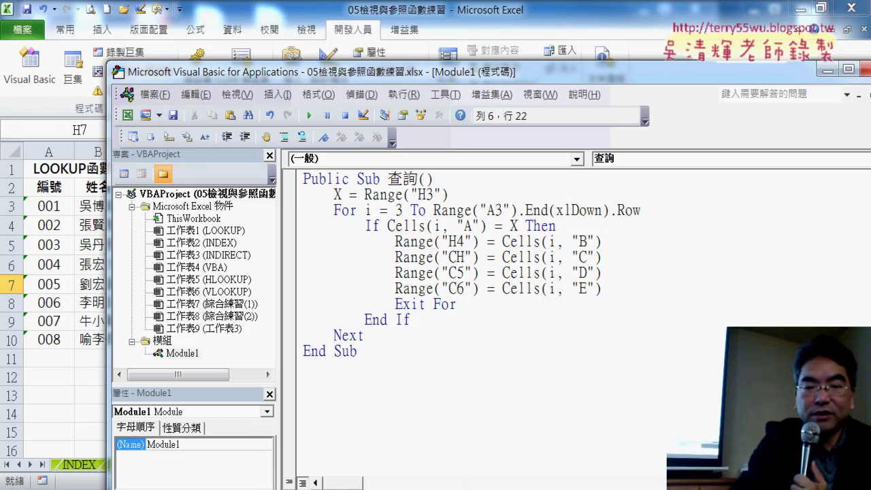
key("BackSpace")
key("BackSpace")
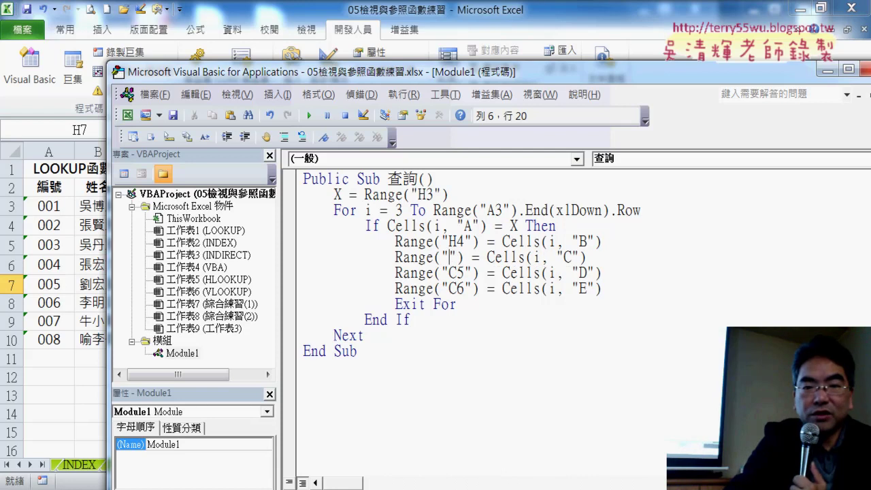
type("H5")
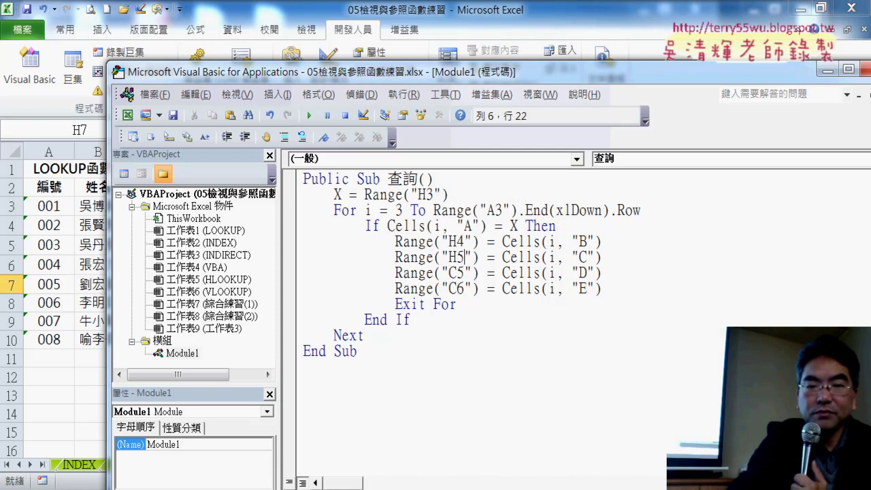
key("BackSpace")
key("BackSpace")
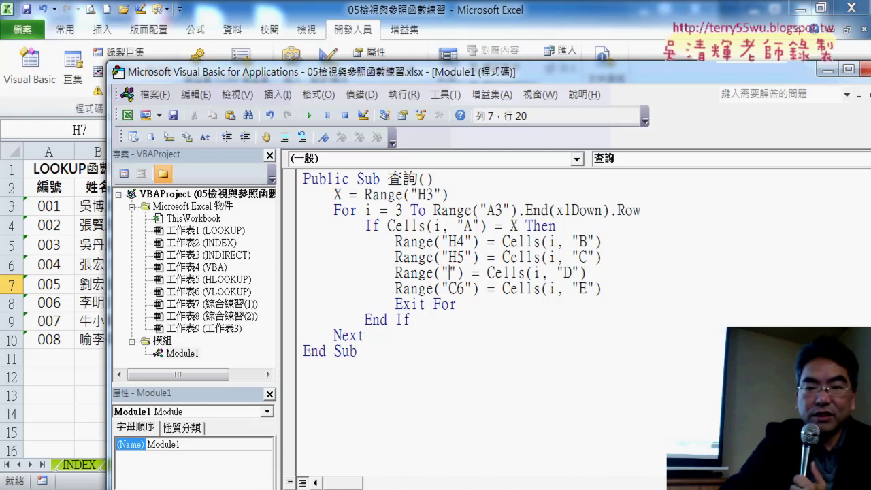
type("H6")
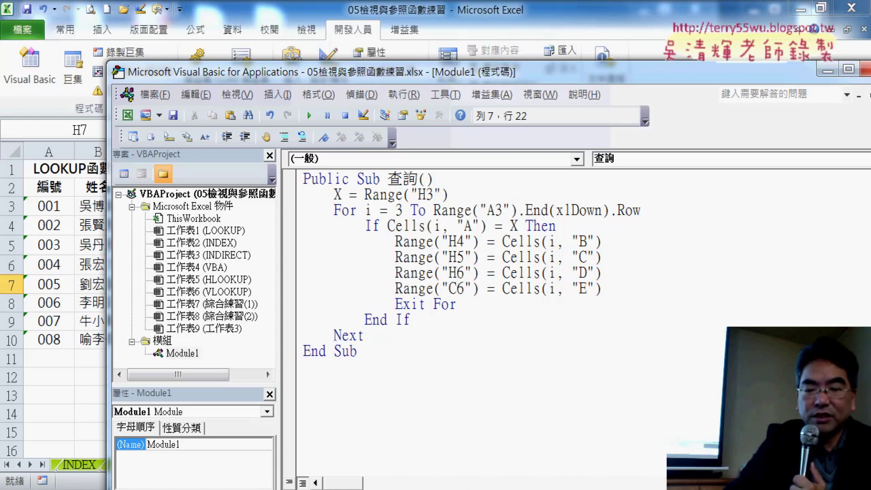
key("BackSpace")
key("BackSpace")
type("H")
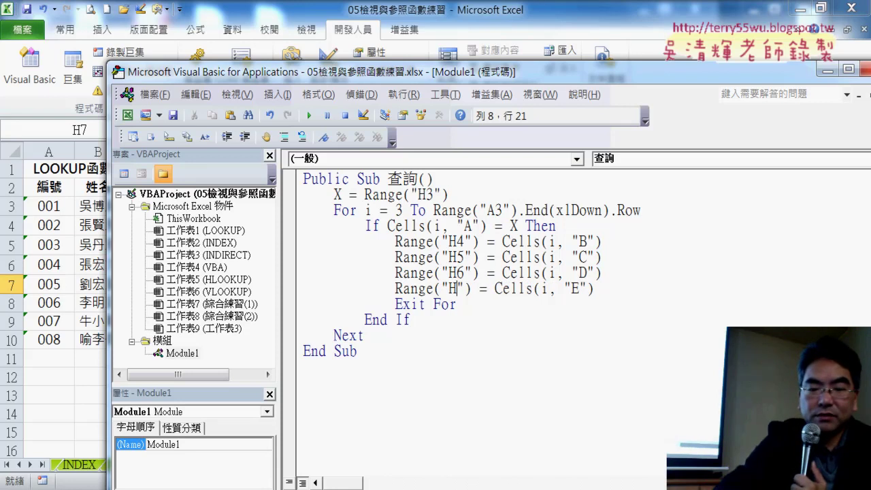
type("7")
left_click(554, 320)
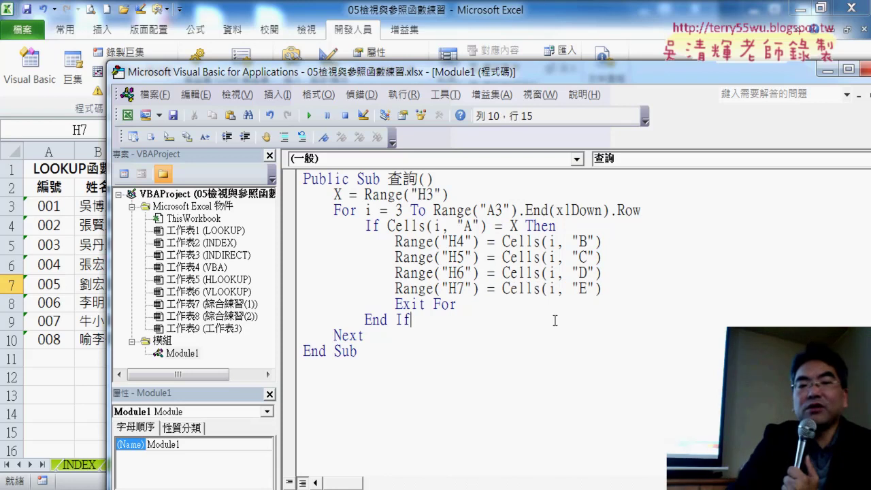
left_click_drag(470, 304, 397, 310)
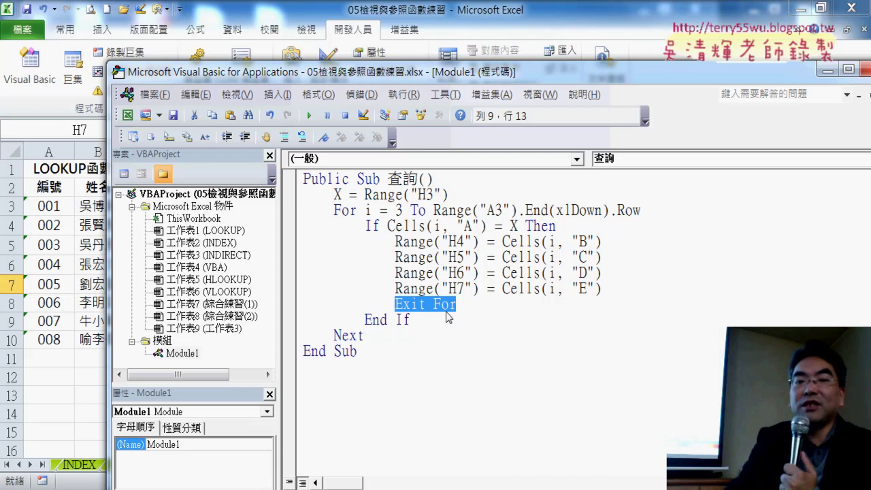
- Glance at the worksheet, then step into the 查詢 macro with F8
left_click_drag(405, 78, 508, 262)
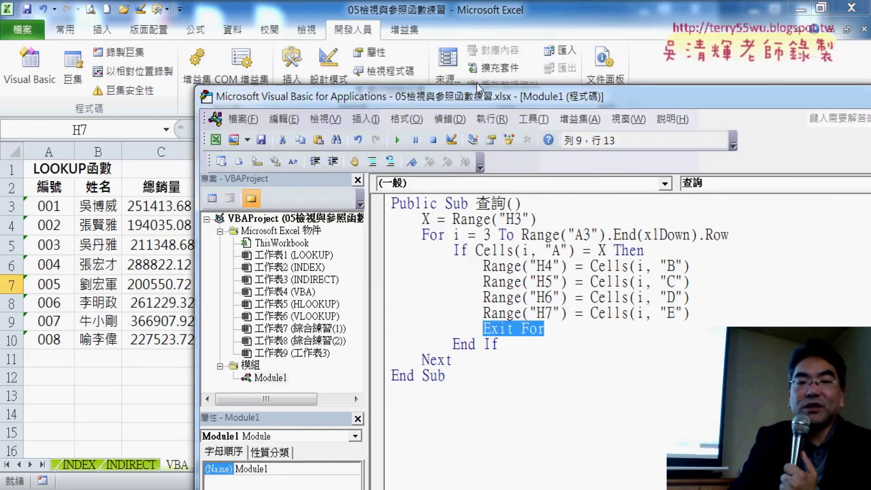
left_click_drag(498, 263, 440, 27)
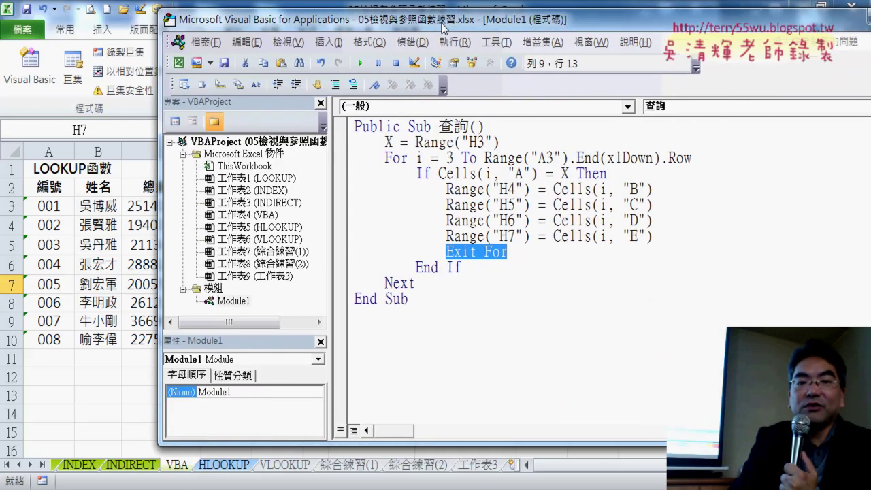
left_click_drag(466, 190, 472, 191)
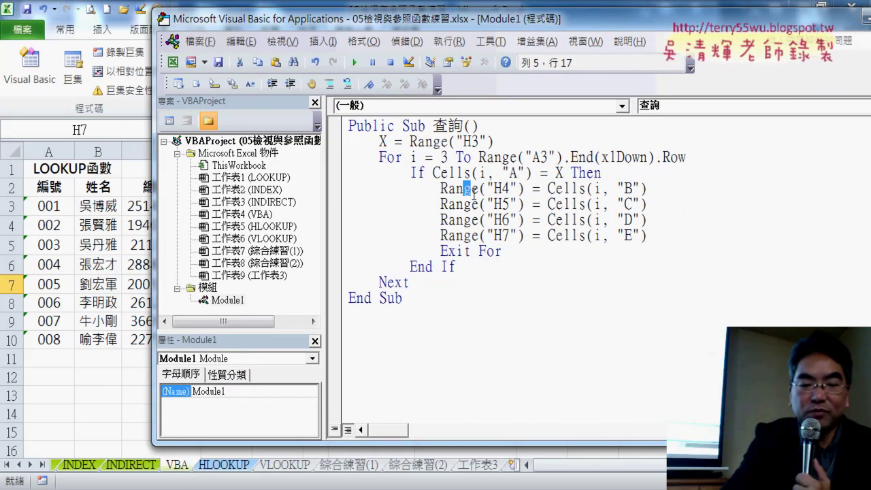
key("F8")
key("F8")
key("F8")
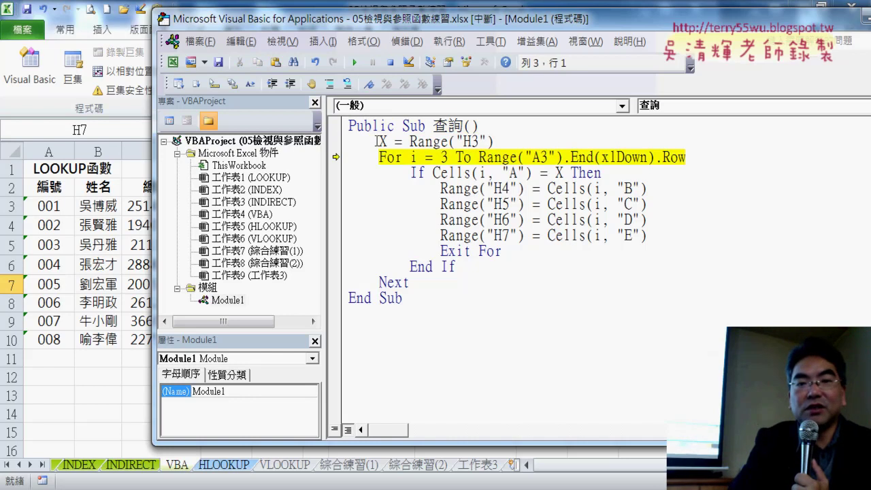
- Step through the loop with F8, checking X and the last-row value, until ID 004 matches
mouse_move(382, 141)
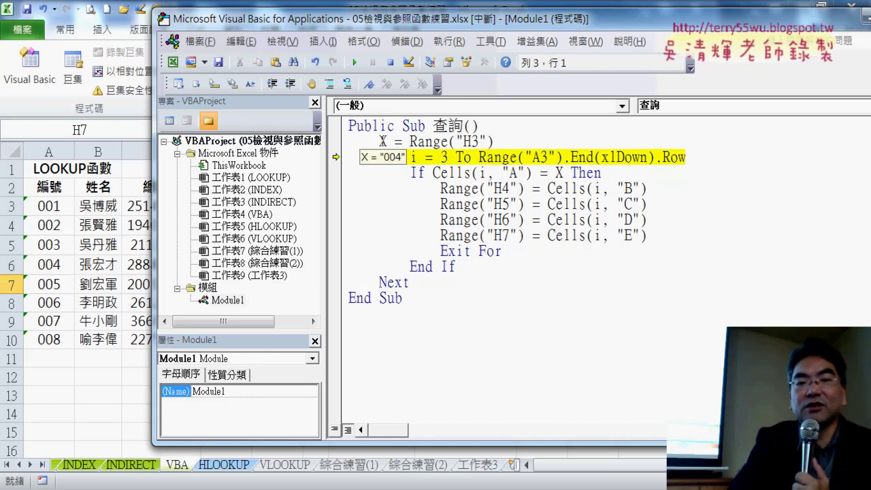
left_click_drag(383, 26, 354, 240)
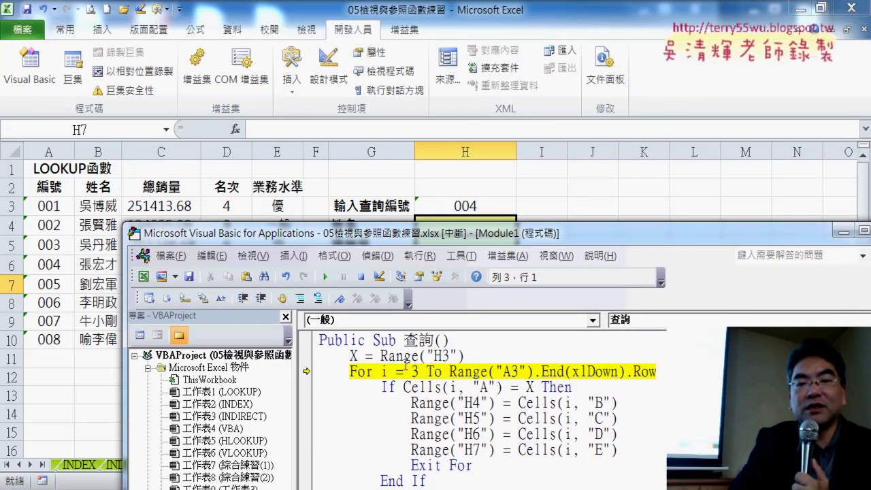
mouse_move(354, 355)
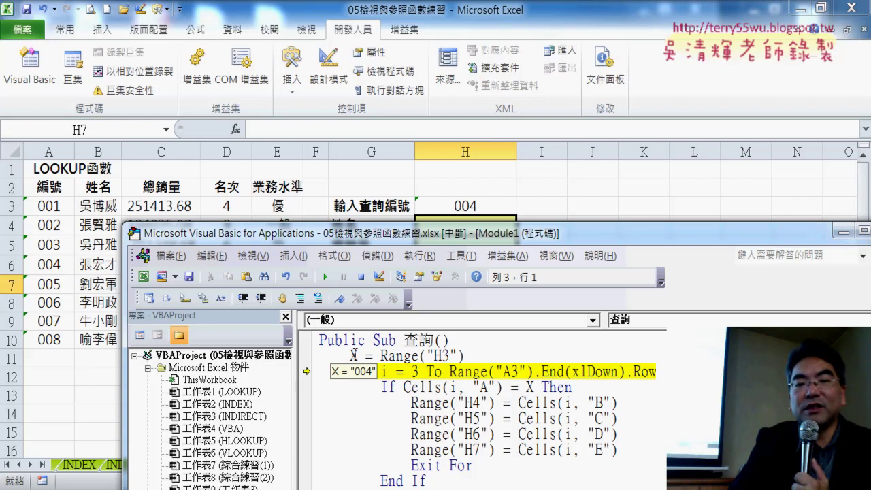
key("F8")
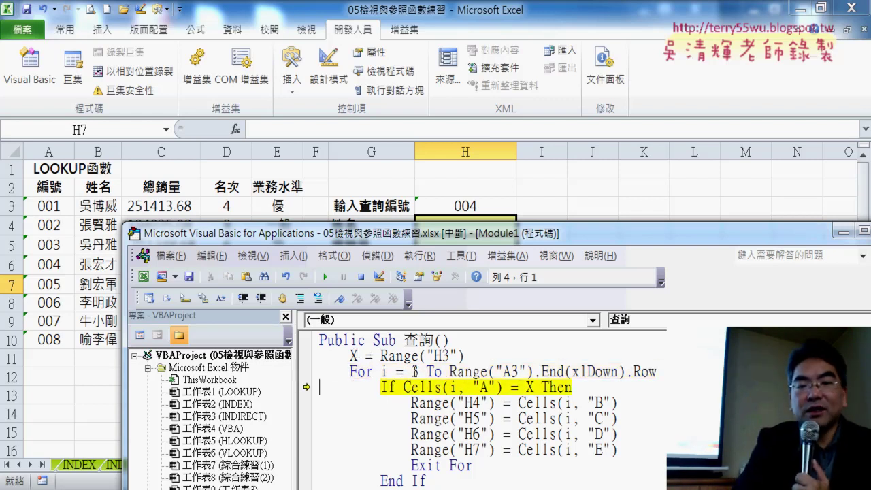
mouse_move(485, 371)
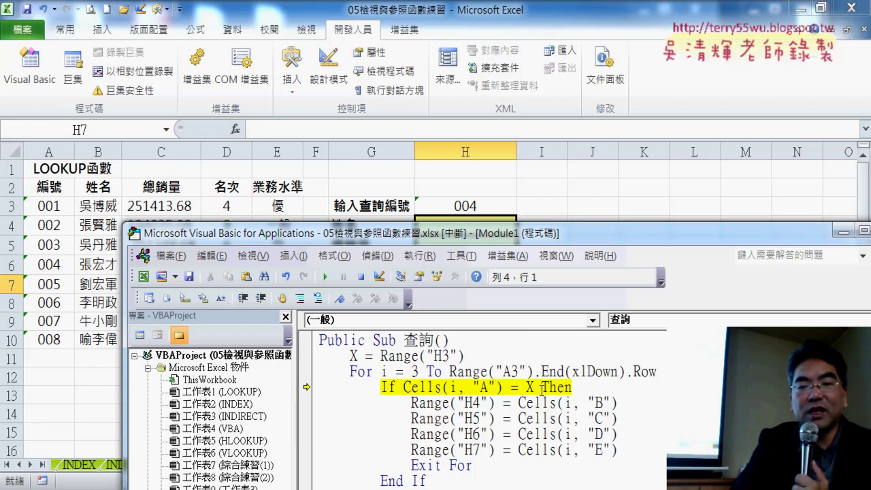
key("F8")
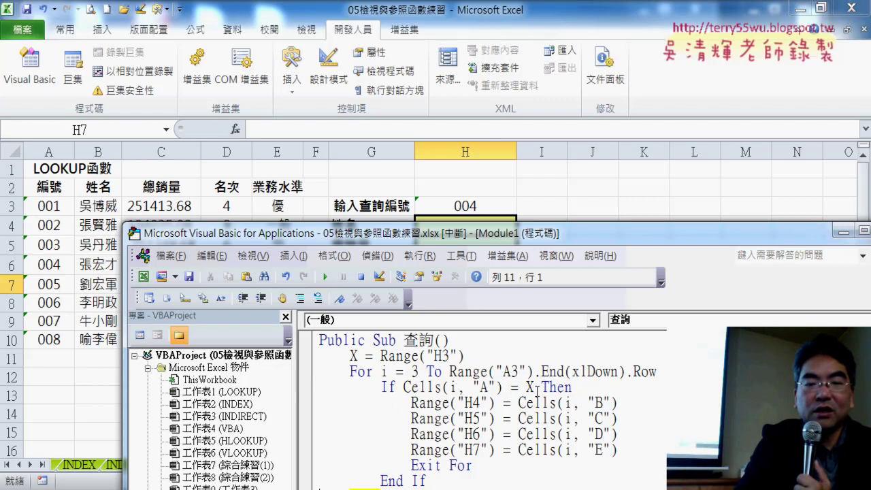
key("F8")
key("F8")
key("F8")
key("F8")
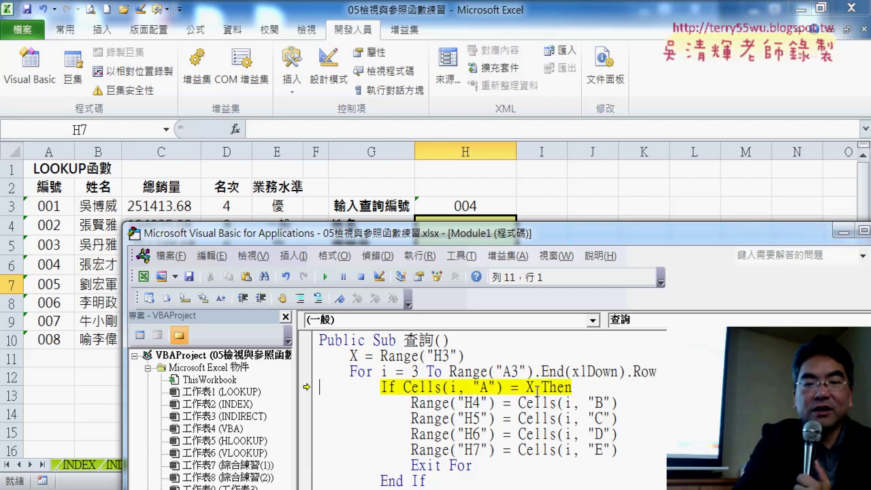
key("F8")
key("F8")
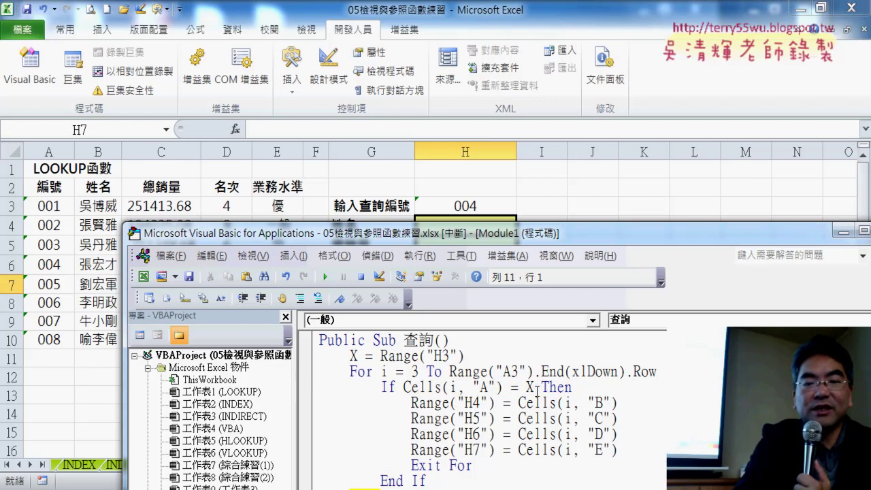
key("F8")
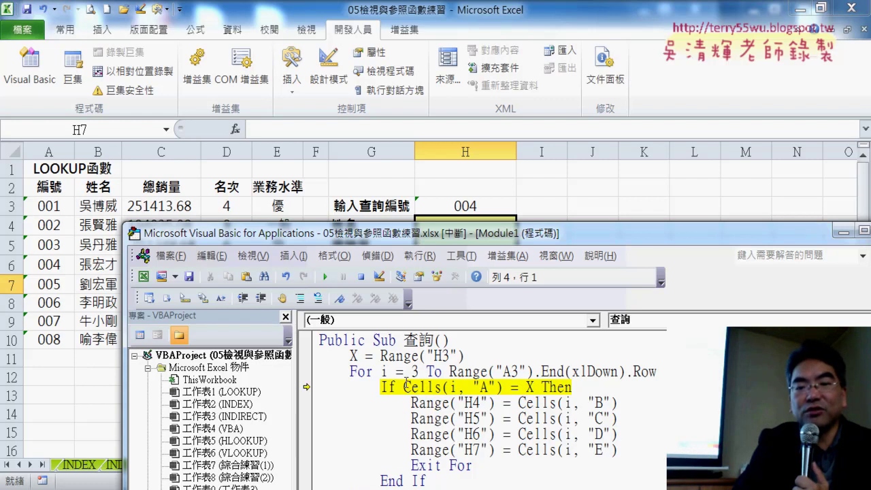
mouse_move(413, 386)
mouse_move(529, 386)
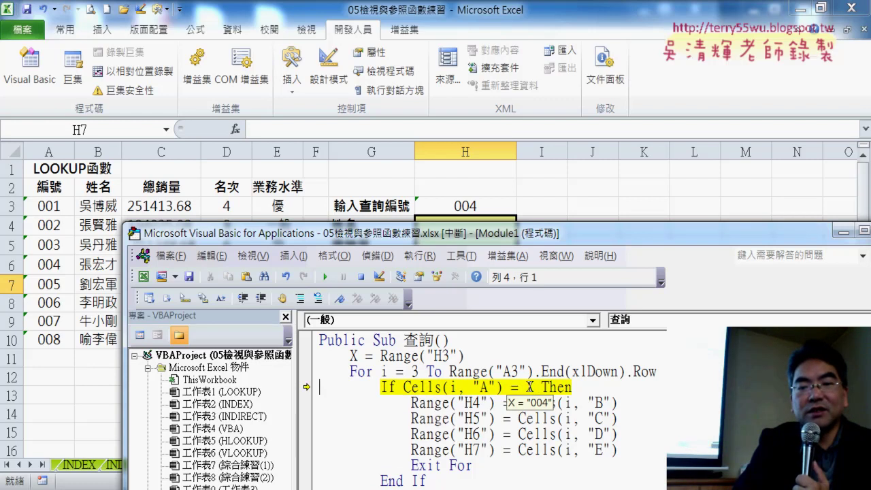
key("F8")
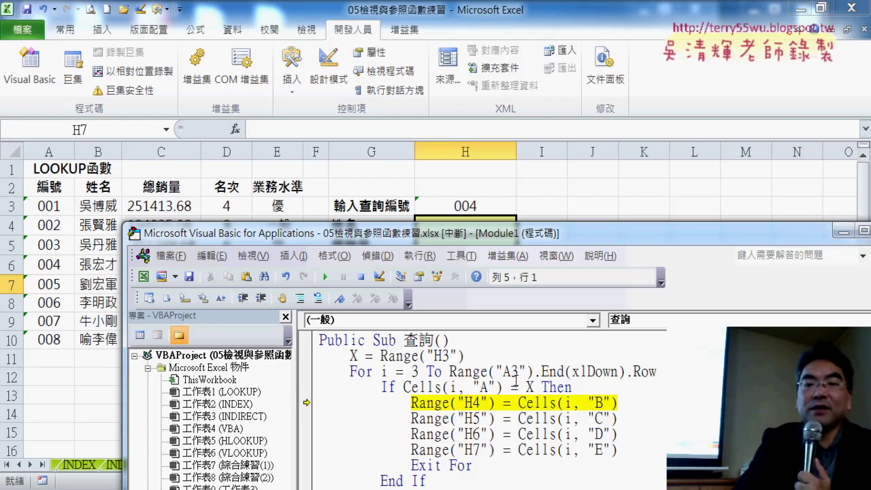
- Mark the matching name and the H4 line, then execute that line to fill H4
mouse_move(397, 242)
left_mouse_down()
mouse_move(446, 262)
mouse_move(337, 319)
mouse_move(327, 303)
left_mouse_up()
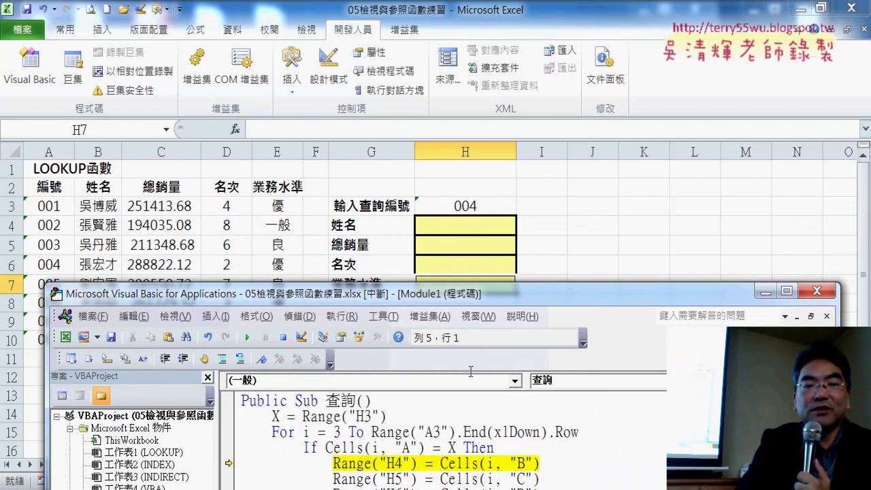
left_click(567, 460)
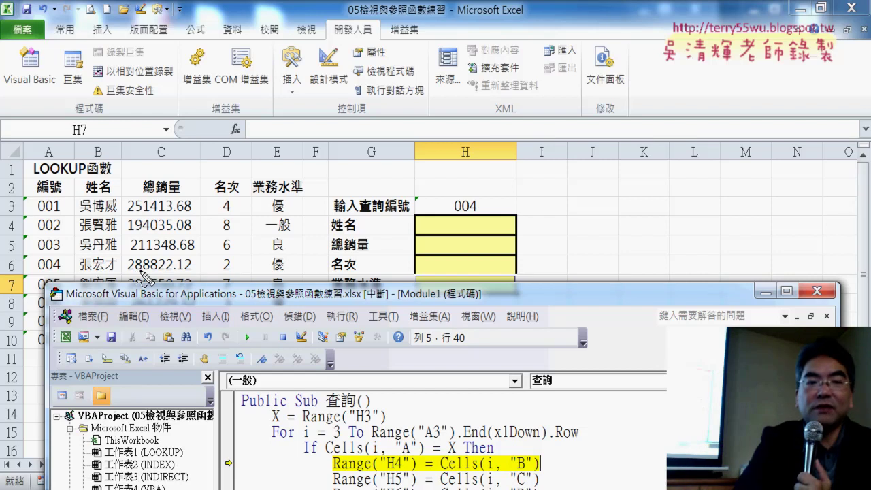
mouse_move(105, 278)
left_mouse_down()
mouse_move(87, 267)
mouse_move(417, 227)
mouse_move(433, 235)
left_mouse_up()
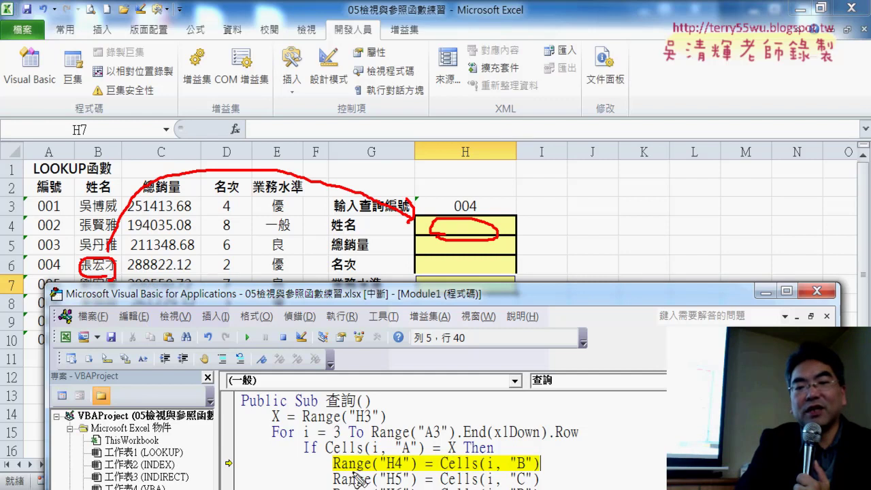
left_click_drag(335, 469, 538, 475)
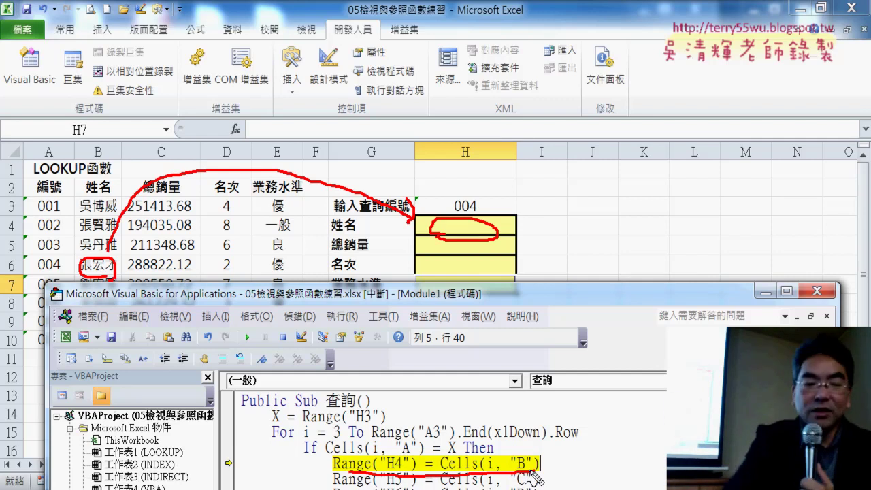
key("Escape")
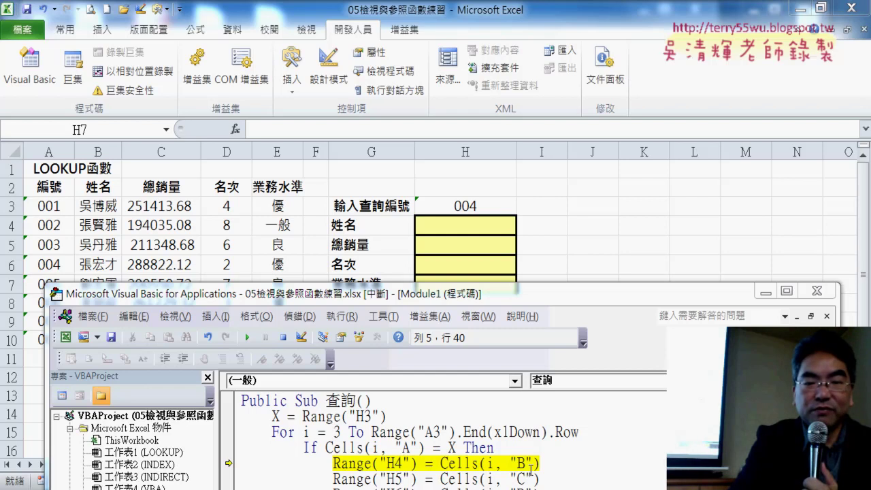
left_click(566, 469)
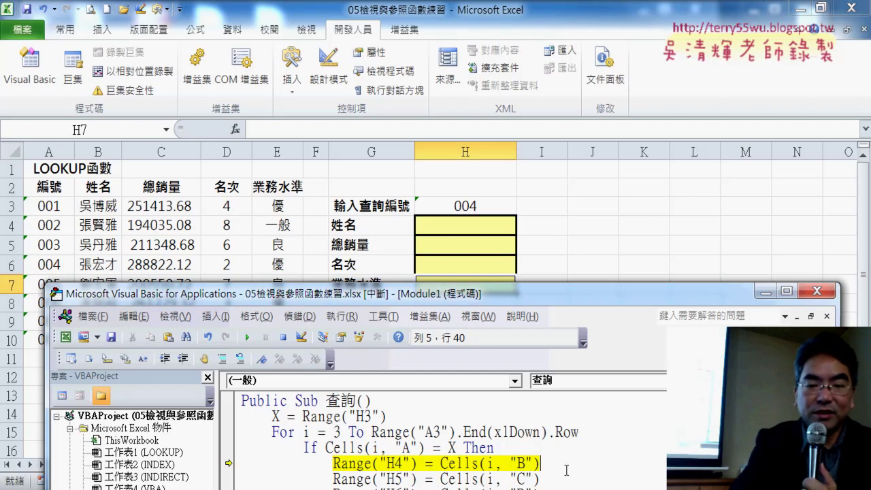
key("F8")
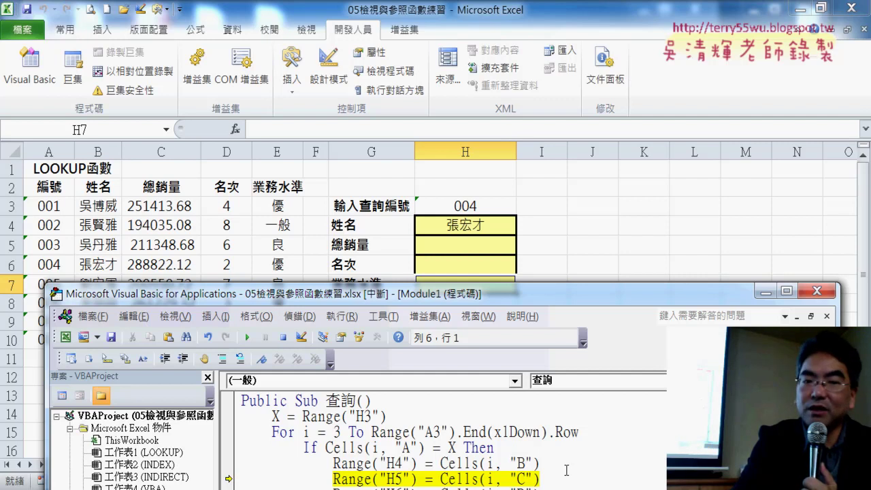
- Finish the macro so H5:H7 show 288822.12, rank 2 and level 優
key("F8")
key("F8")
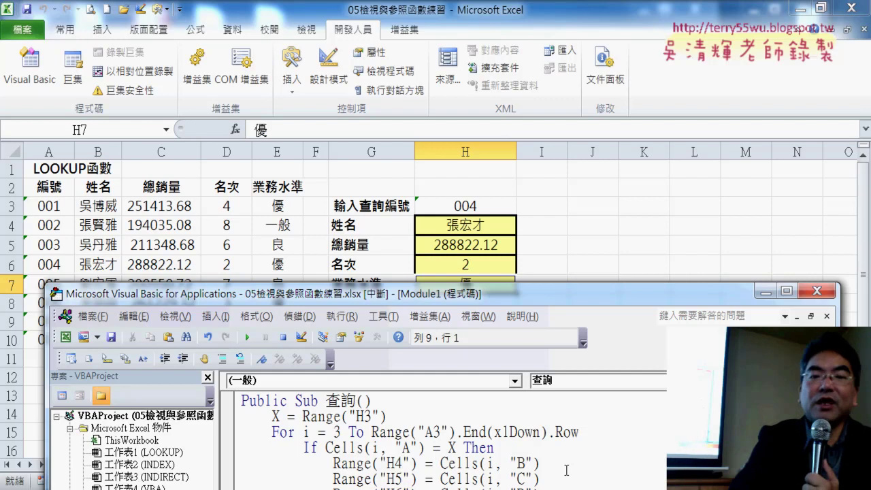
left_click_drag(448, 302, 516, 99)
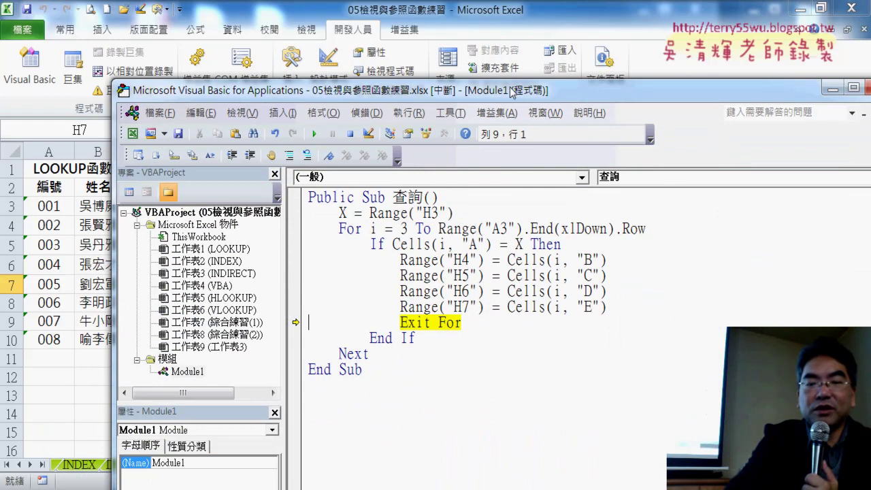
key("F8")
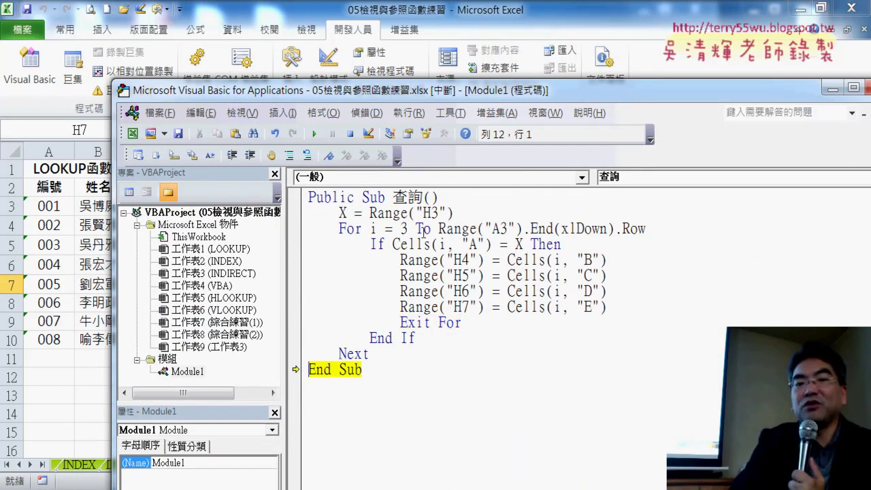
mouse_move(439, 228)
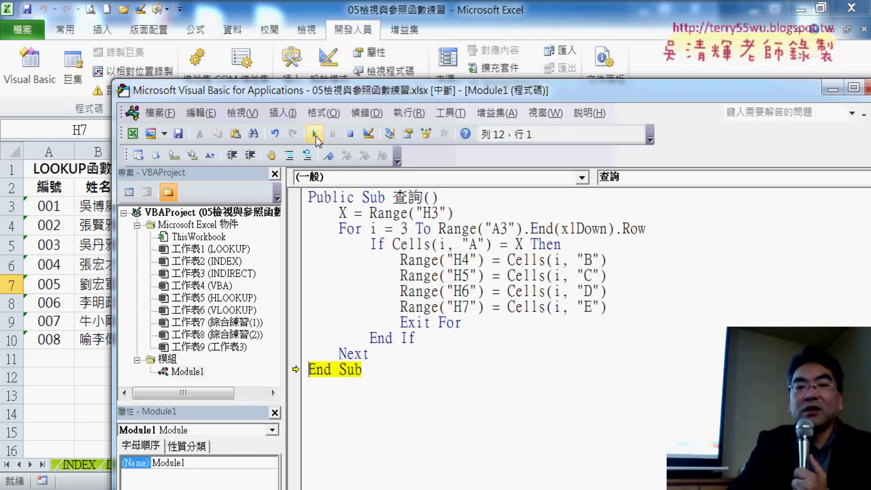
left_click(317, 138)
- Draw a form button over I3:J4 and assign it the 查詢 macro
left_click(573, 10)
left_click(578, 220)
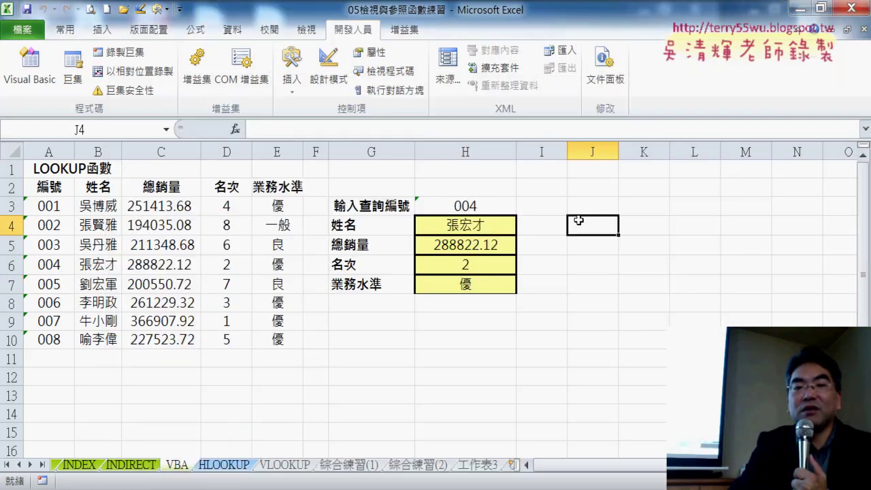
left_click(291, 68)
left_click(287, 126)
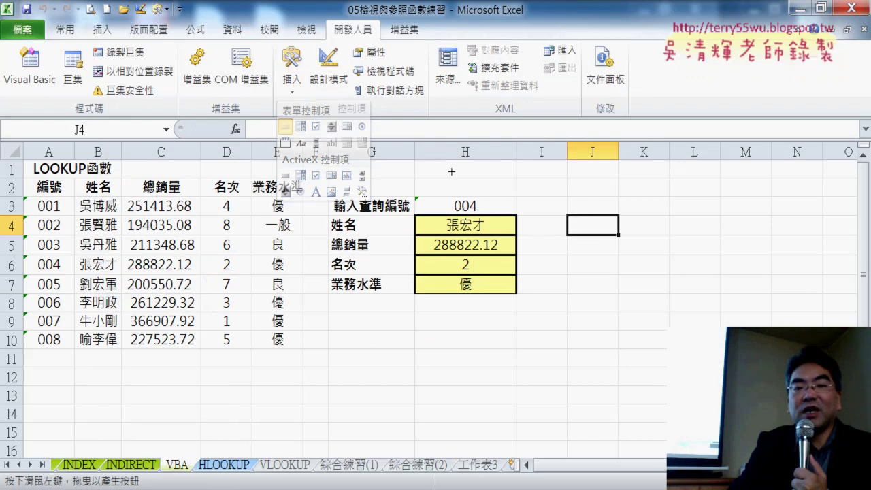
left_click_drag(538, 206, 645, 238)
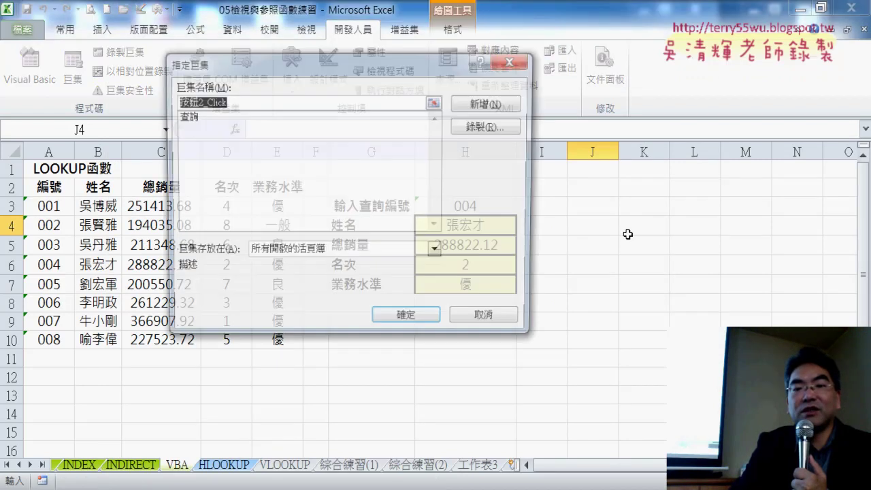
left_click(202, 117)
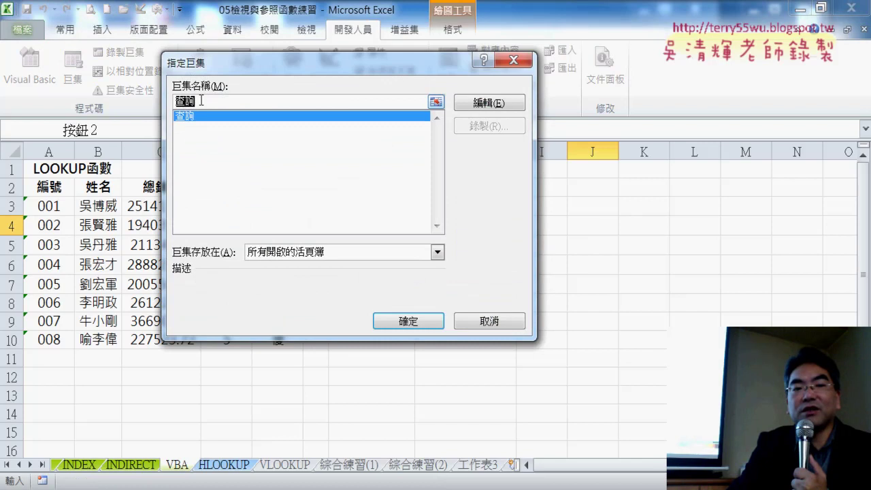
right_click(226, 107)
left_click(237, 130)
- Replace the button's default caption with 查詢
left_click(431, 323)
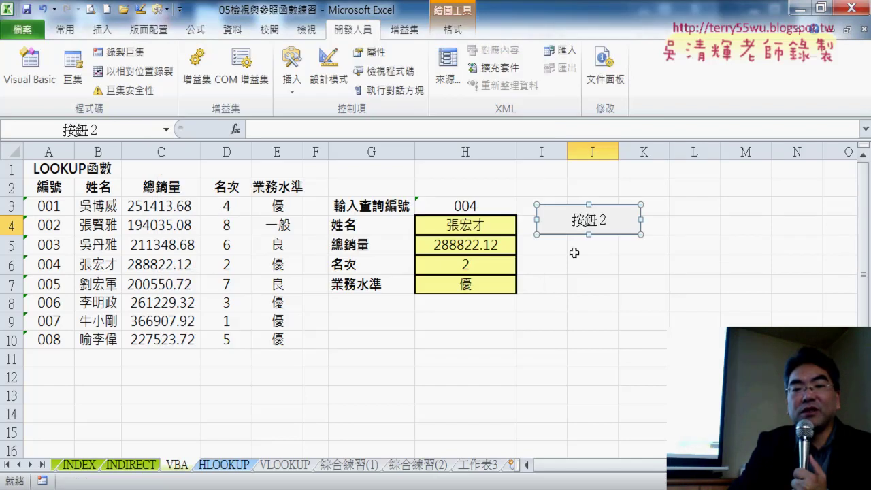
left_click(578, 220)
key("Delete")
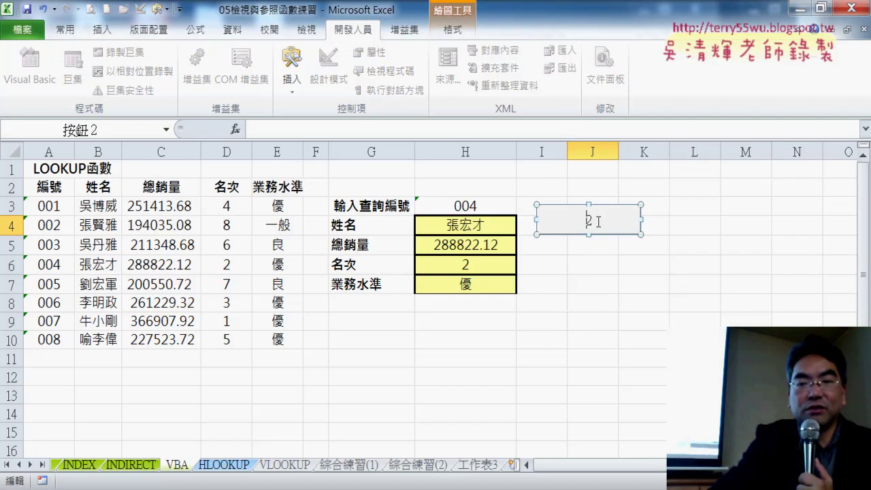
key("Delete")
key("Delete")
type("查詢")
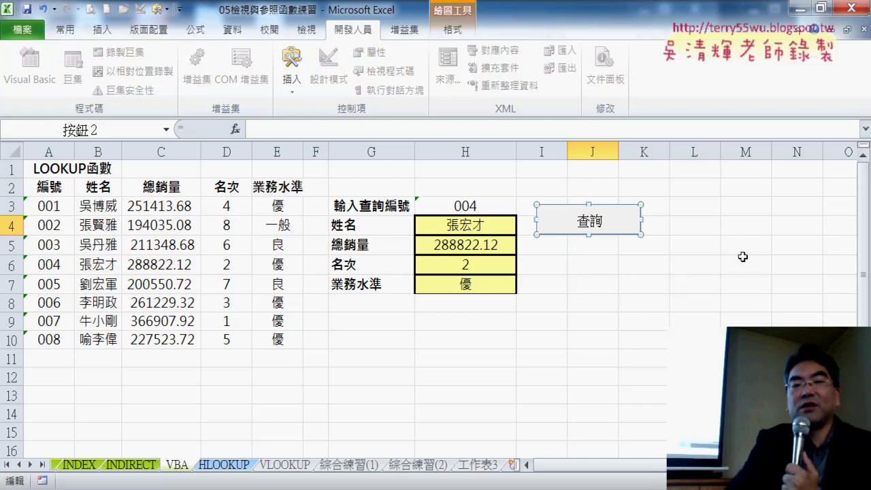
left_click(742, 257)
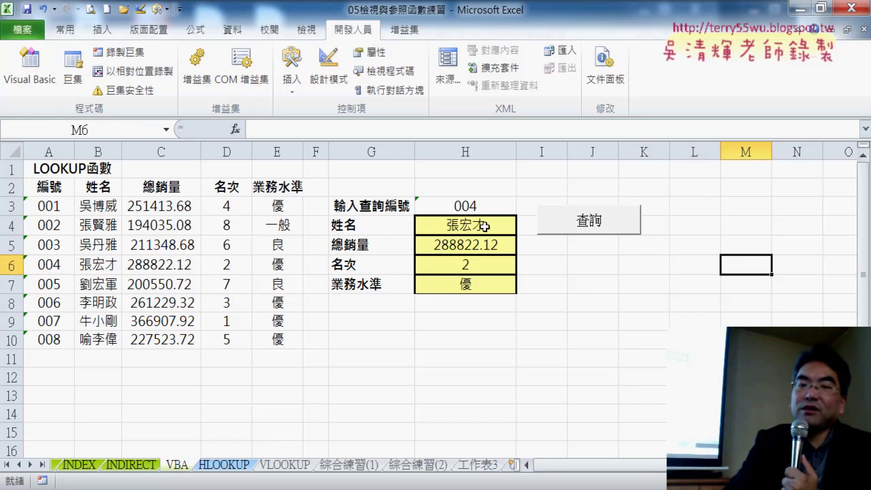
- Run the 查詢 lookup for ID 005, then for ID 006, from H3's dropdown
left_click(494, 202)
left_click(521, 207)
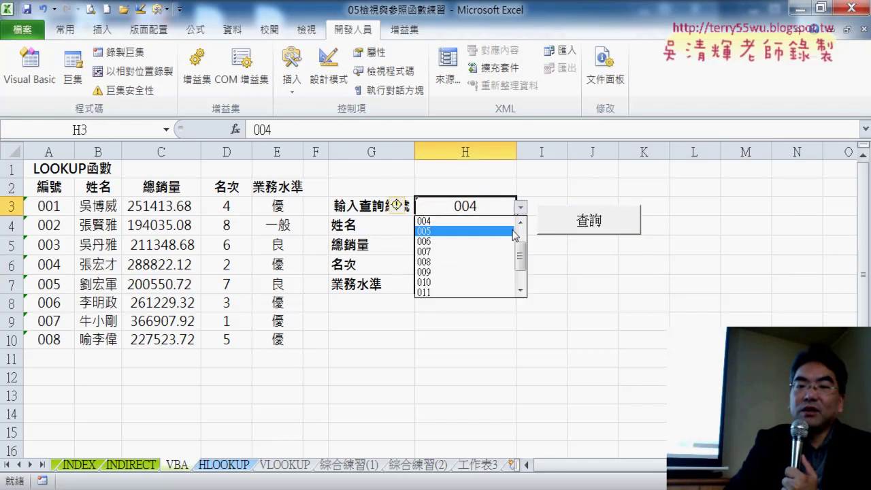
left_click(510, 230)
left_click(608, 229)
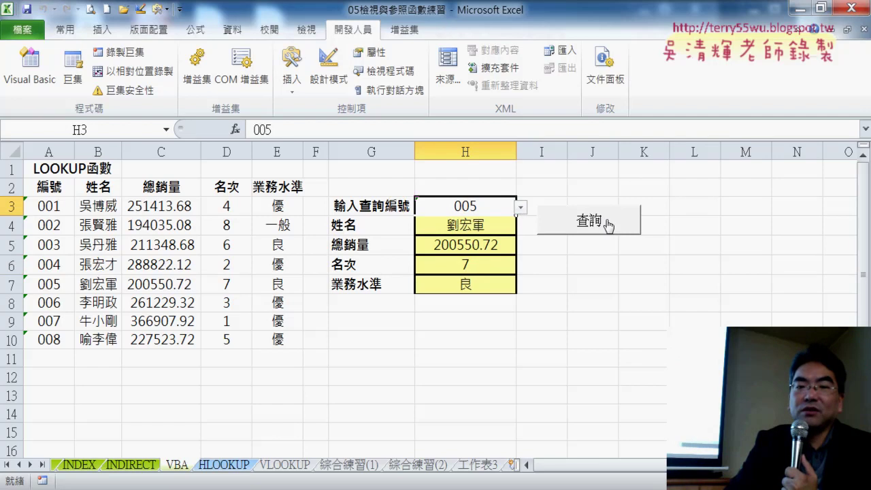
left_click_drag(508, 229, 504, 285)
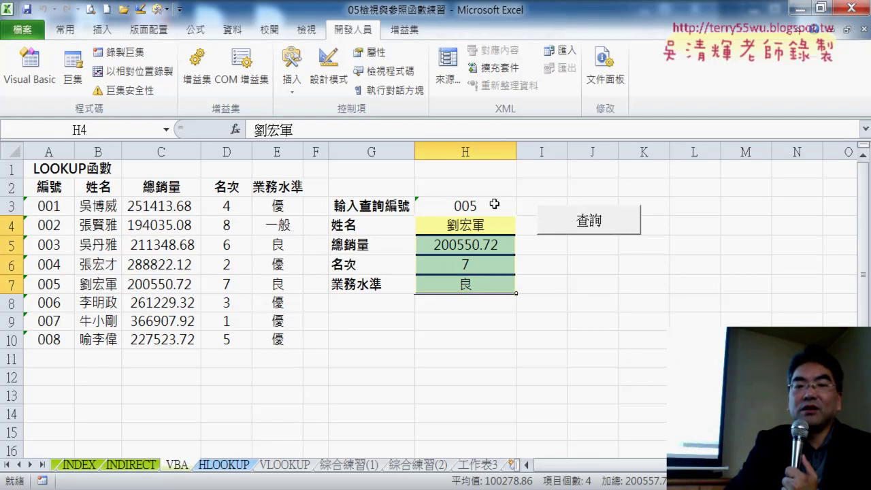
left_click(494, 203)
left_click(521, 206)
left_click(511, 230)
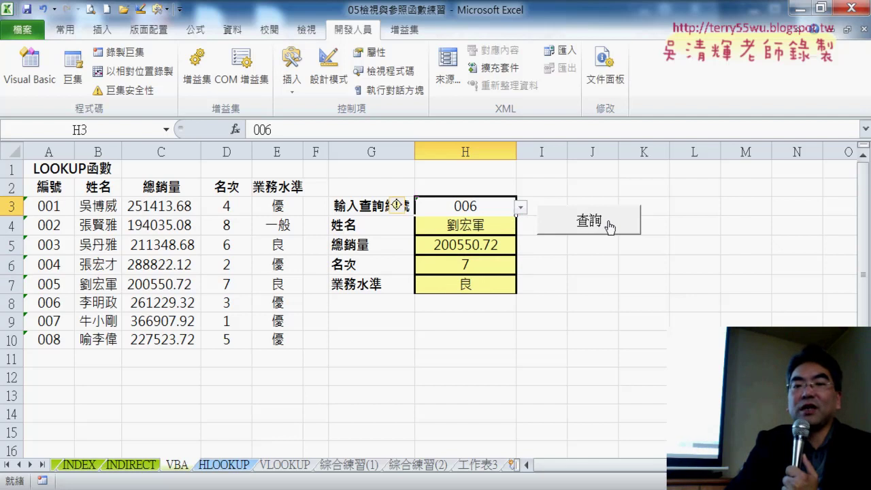
left_click(609, 228)
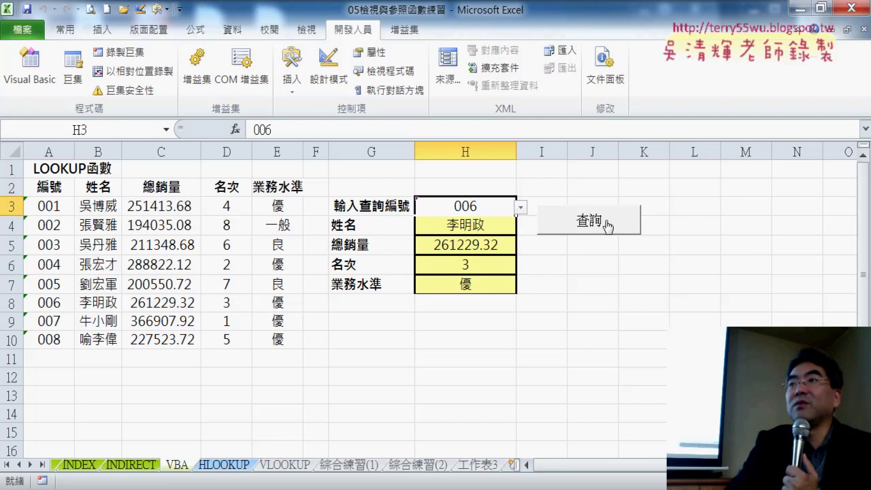
- Run the lookup for ID 007, then ID 005 again, filling H4:H7 with its record
left_click(522, 207)
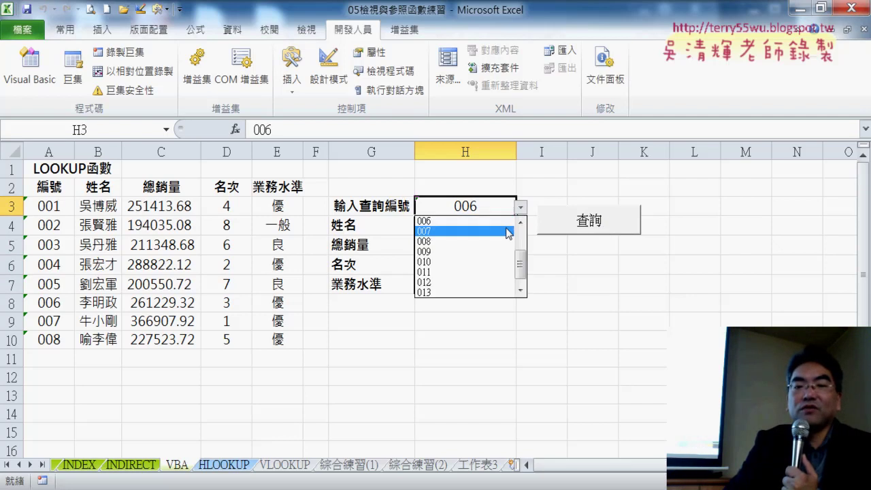
left_click(507, 231)
left_click(593, 224)
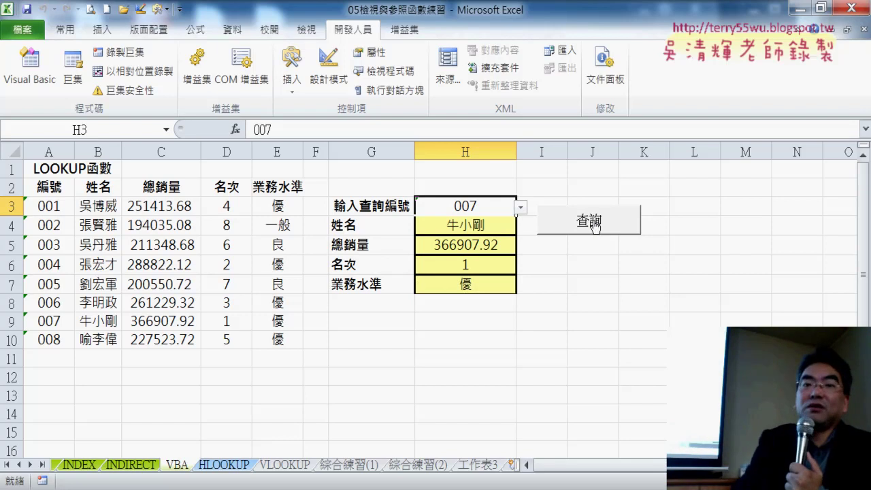
left_click(521, 209)
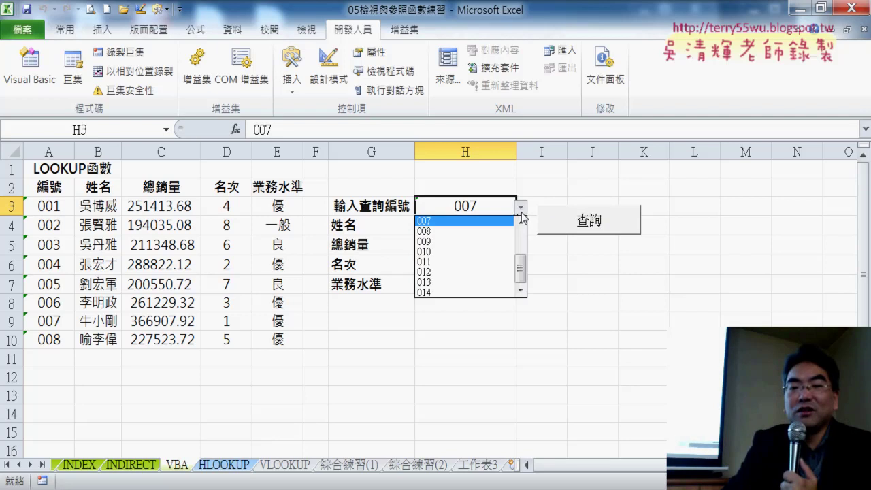
left_click(522, 225)
left_click(522, 226)
left_click(436, 221)
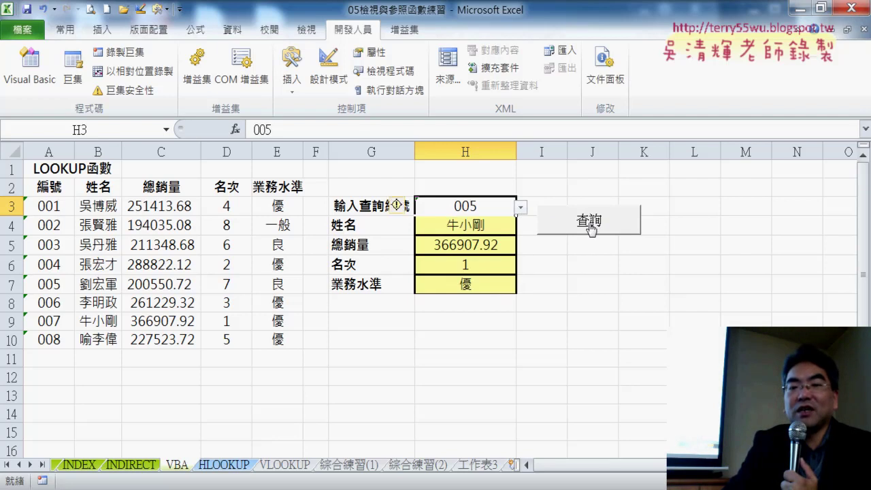
left_click(592, 228)
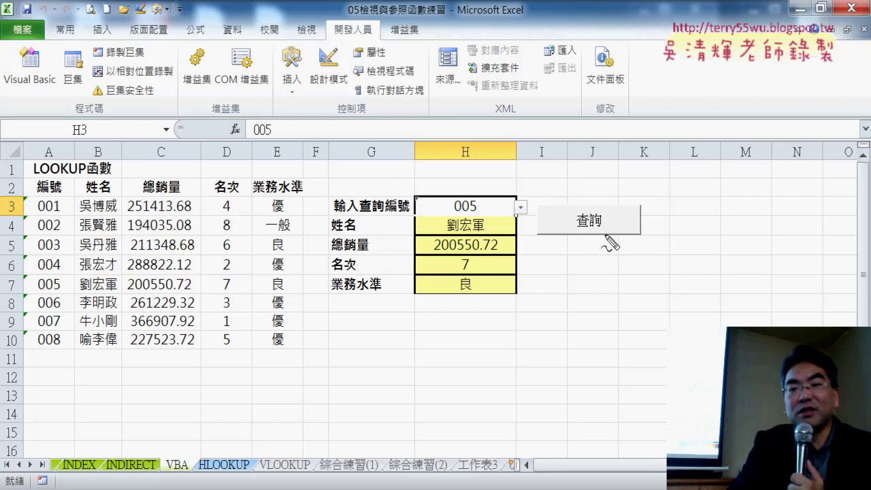
left_click_drag(608, 236, 611, 245)
mouse_move(538, 112)
left_mouse_down()
mouse_move(593, 199)
mouse_move(604, 178)
left_mouse_up()
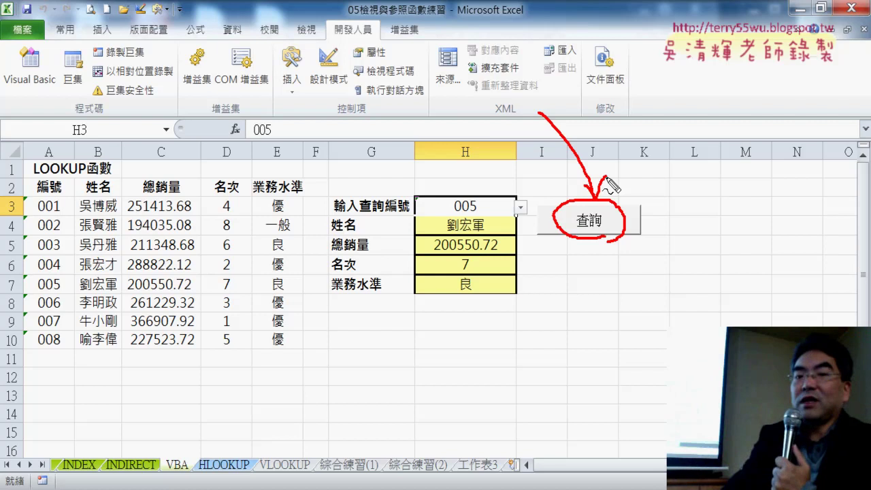
mouse_move(482, 222)
left_mouse_down()
mouse_move(459, 225)
mouse_move(486, 210)
left_mouse_up()
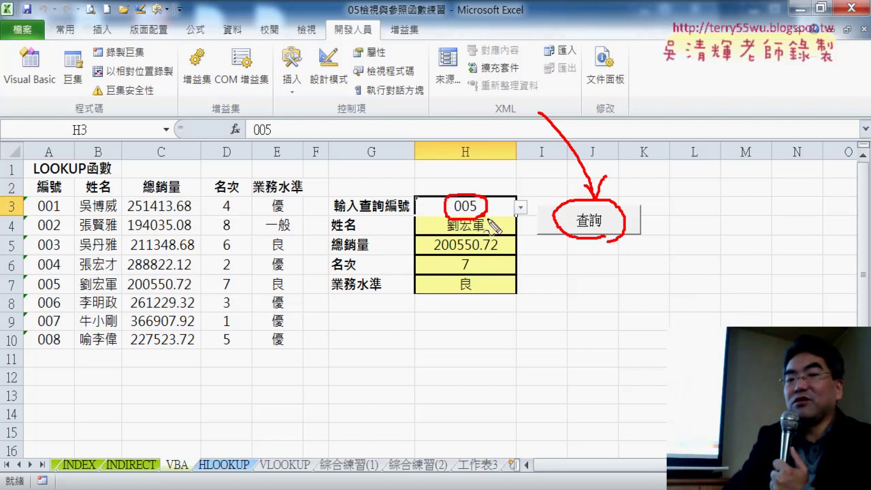
left_click_drag(488, 224, 526, 227)
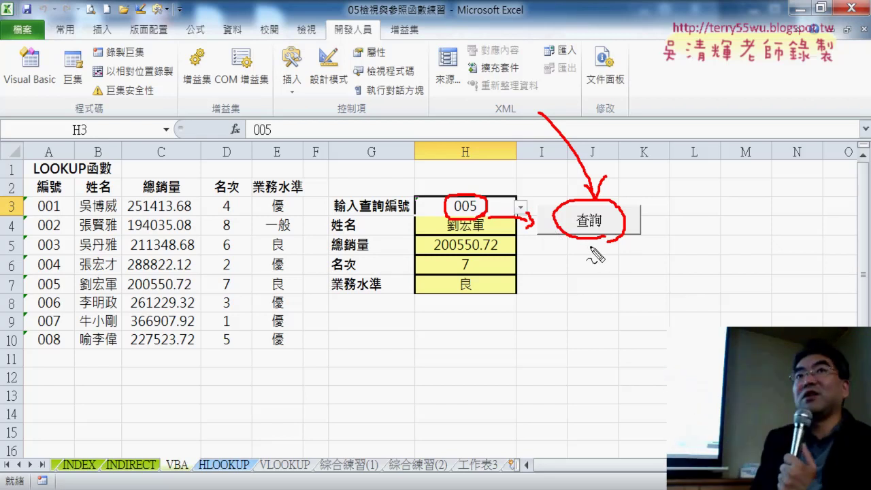
key("Escape")
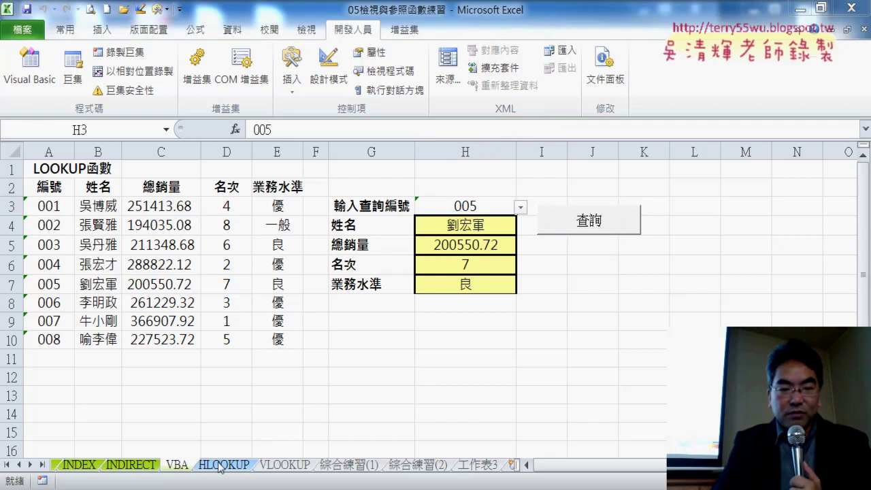
key("alt+Tab")
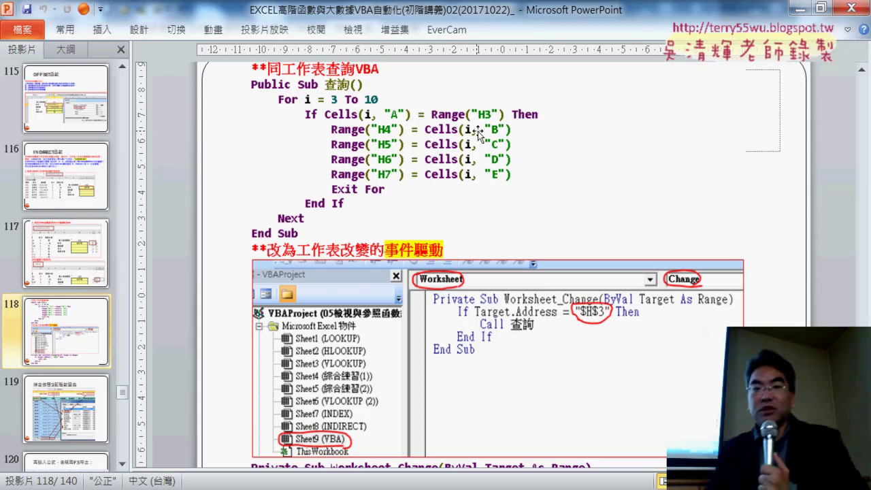
- Open the 查詢 macro's code from the button's Assign Macro dialog
left_click(798, 7)
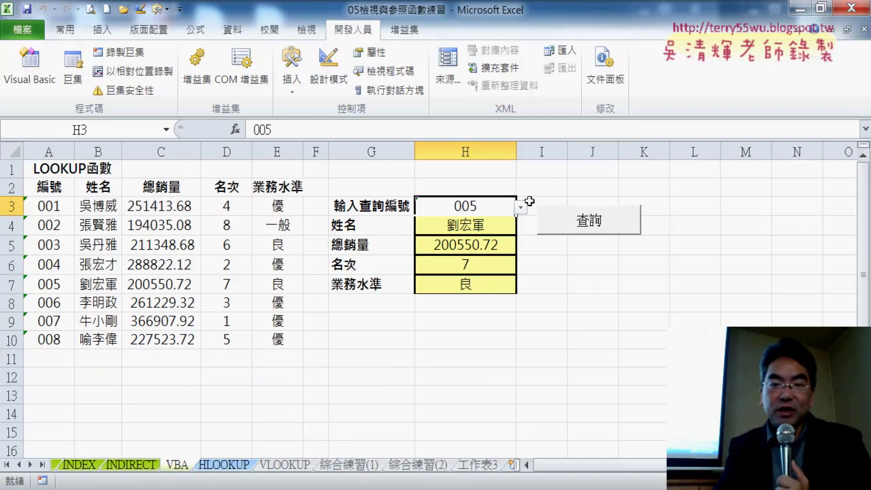
right_click(614, 230)
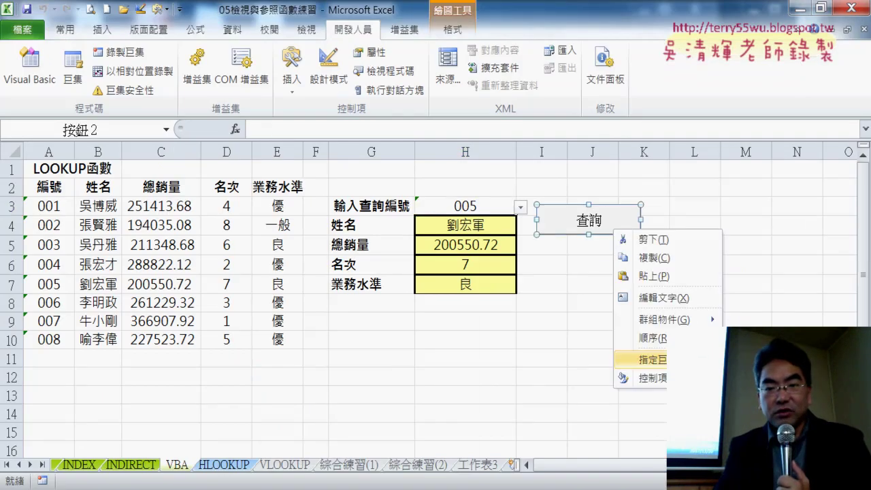
left_click(639, 359)
left_click(749, 253)
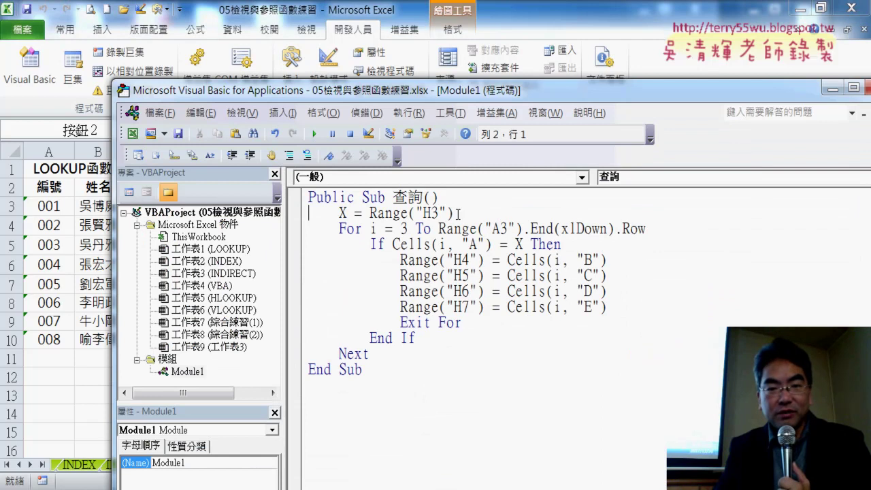
- Remove X from the If condition and delete the stray X = line
double_click(519, 244)
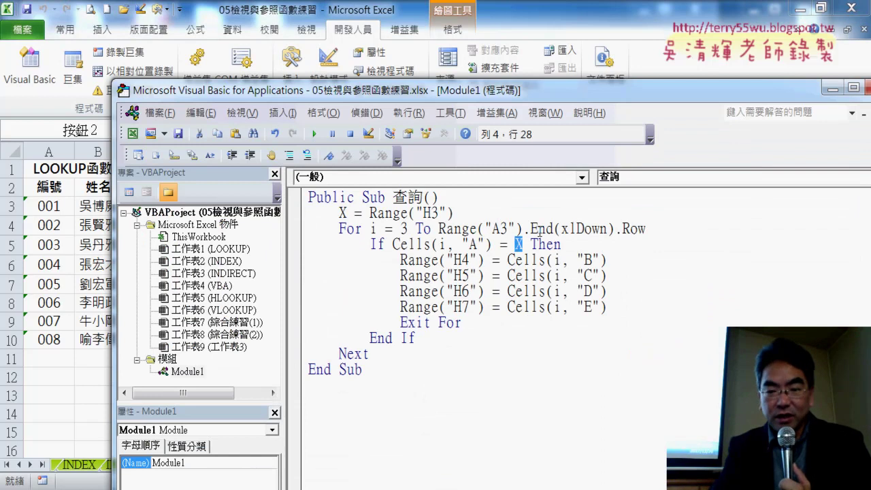
key("Delete")
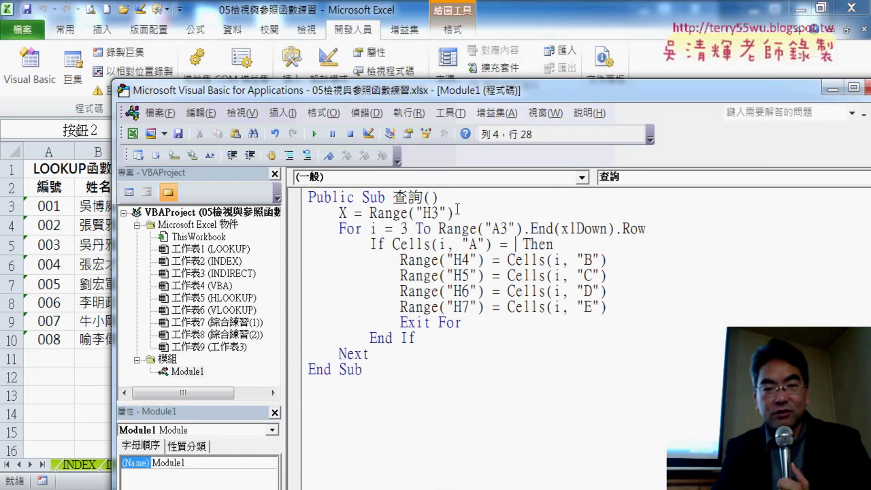
left_click(457, 212)
left_click(418, 315)
mouse_move(460, 217)
left_mouse_down()
mouse_move(373, 213)
mouse_move(511, 250)
left_mouse_up()
left_click_drag(384, 212, 308, 212)
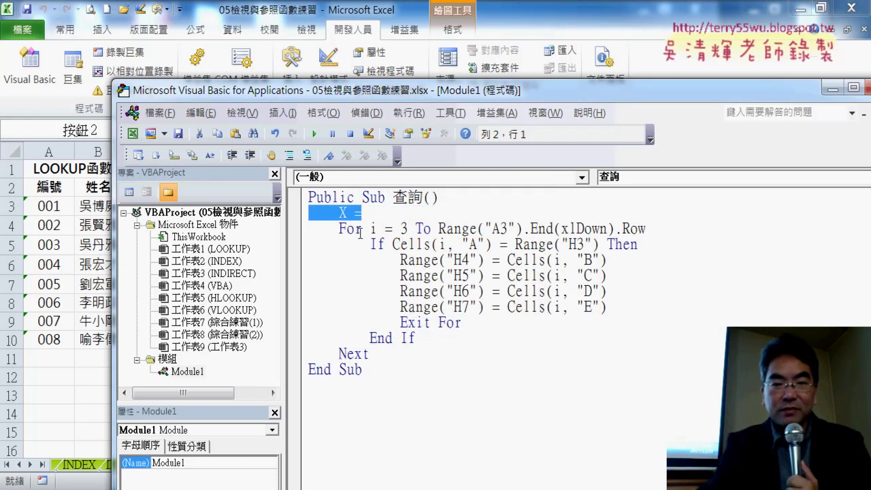
key("Delete")
key("BackSpace")
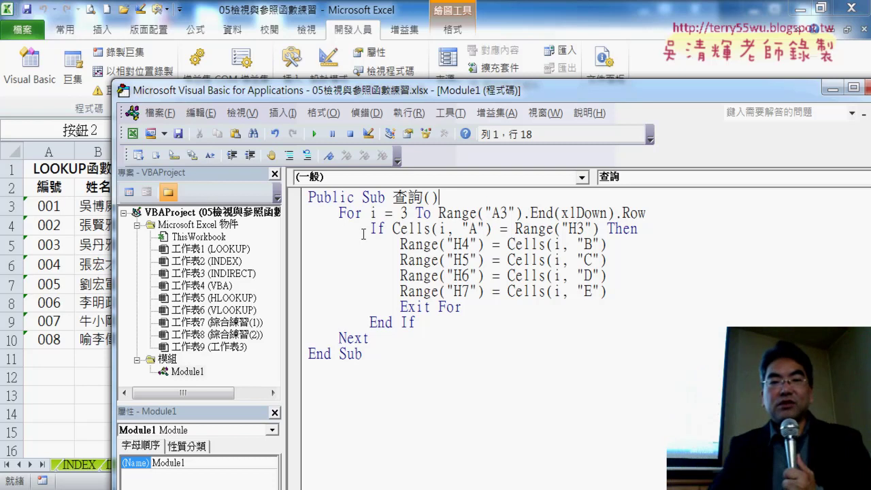
mouse_move(422, 91)
left_mouse_down()
mouse_move(427, 150)
mouse_move(460, 245)
left_mouse_up()
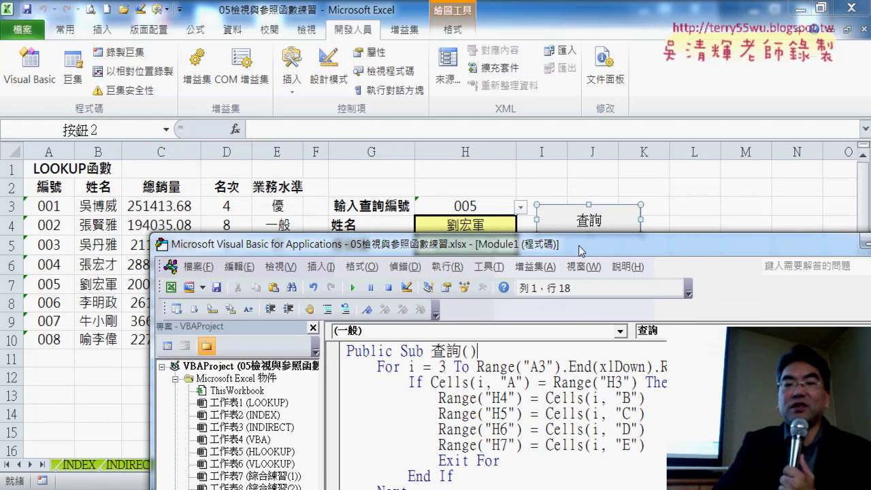
- Look up ID 007, then ID 008, giving 227523.72, rank 5 and level 優
left_click_drag(581, 250, 588, 270)
left_click(593, 169)
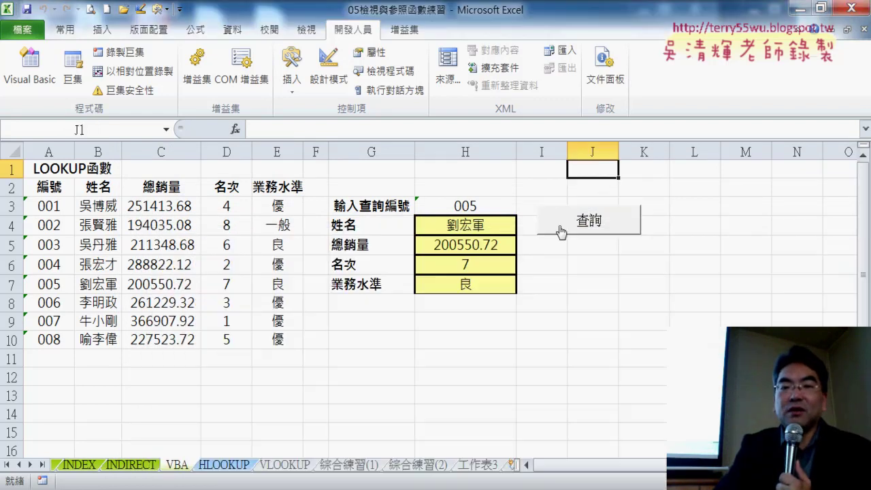
left_click(496, 205)
left_click(522, 208)
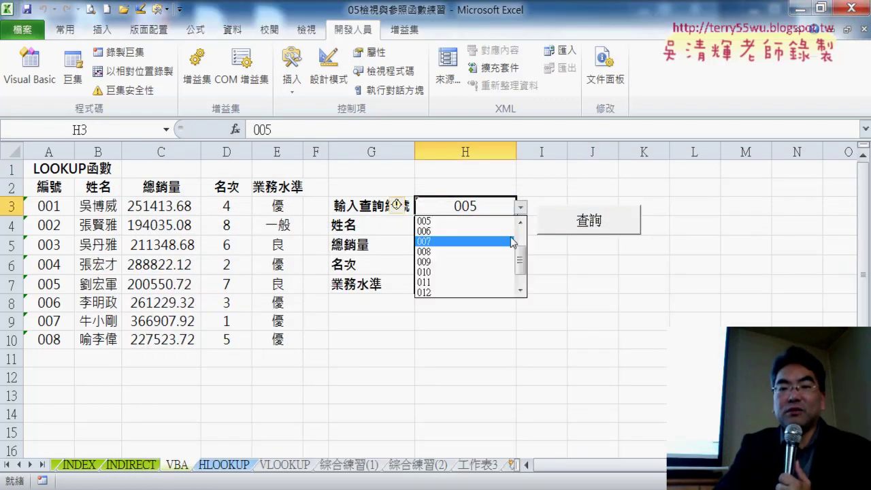
left_click(511, 236)
left_click(588, 223)
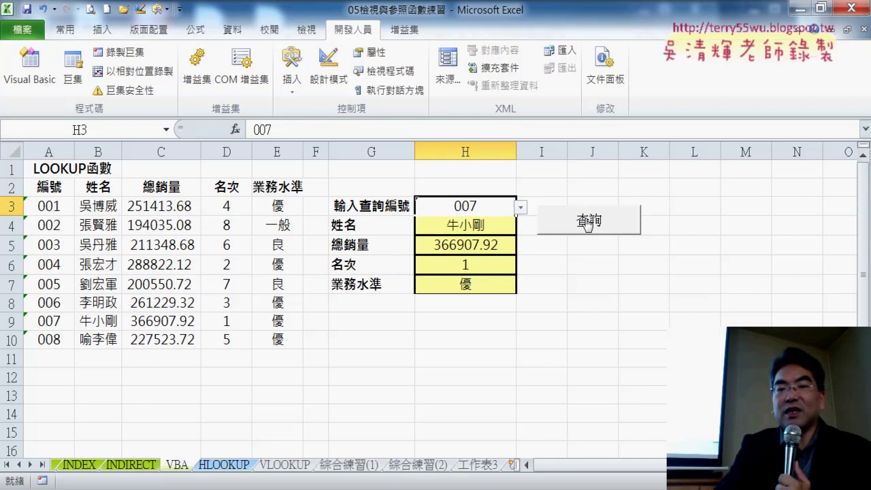
left_click(522, 209)
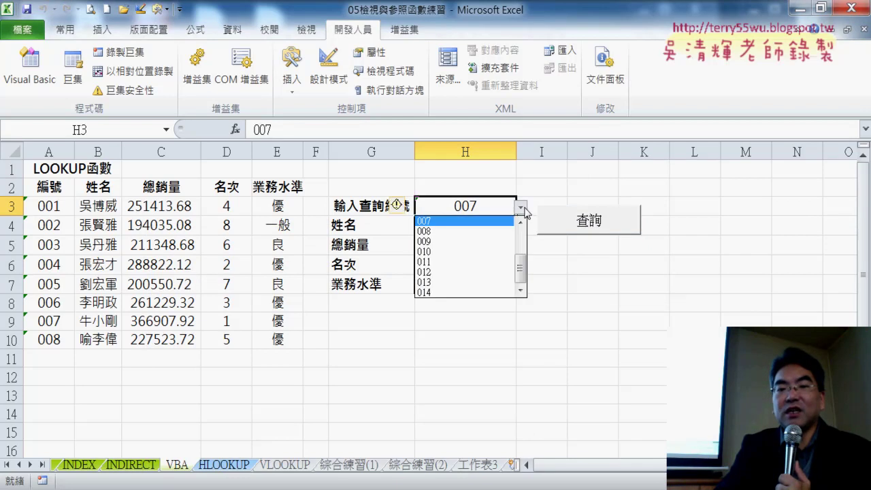
left_click(507, 232)
left_click(577, 226)
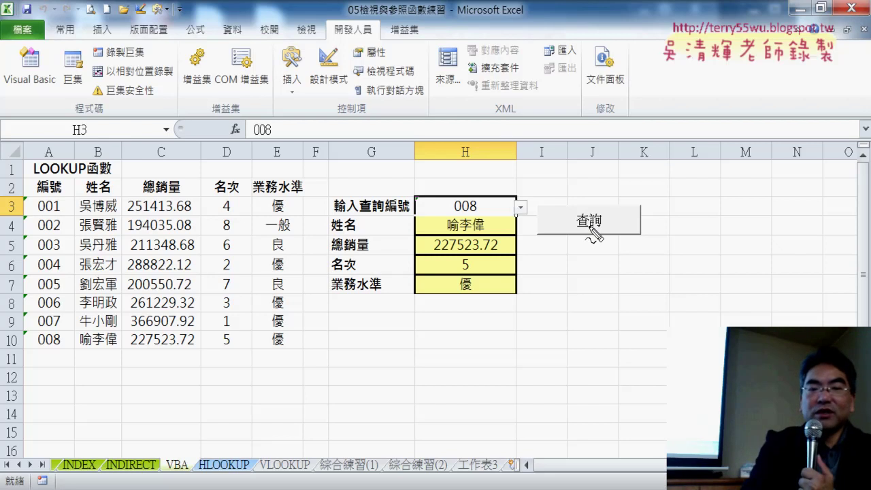
left_click_drag(312, 122, 319, 375)
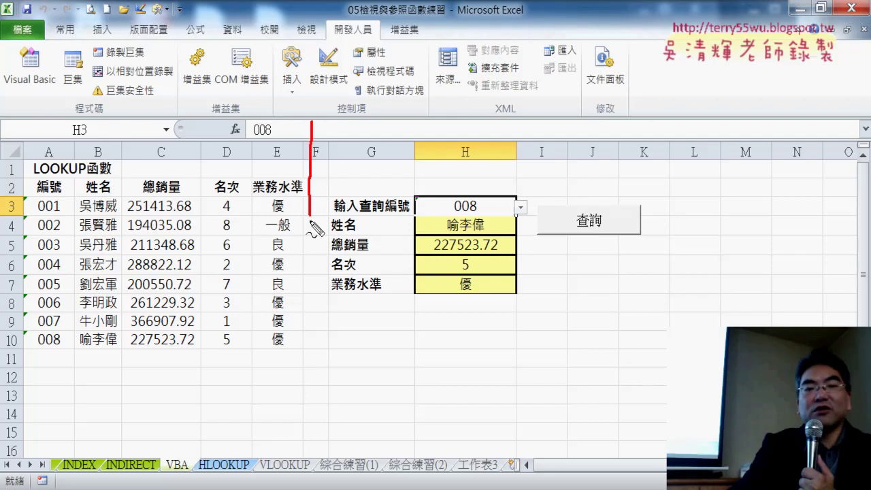
mouse_move(307, 157)
left_mouse_down()
mouse_move(188, 157)
mouse_move(211, 175)
left_mouse_up()
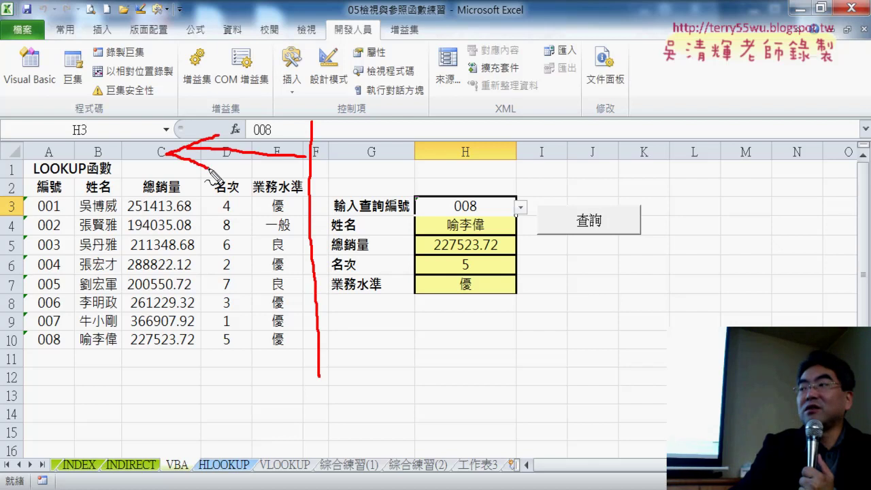
mouse_move(329, 154)
left_mouse_down()
mouse_move(407, 157)
mouse_move(385, 174)
left_mouse_up()
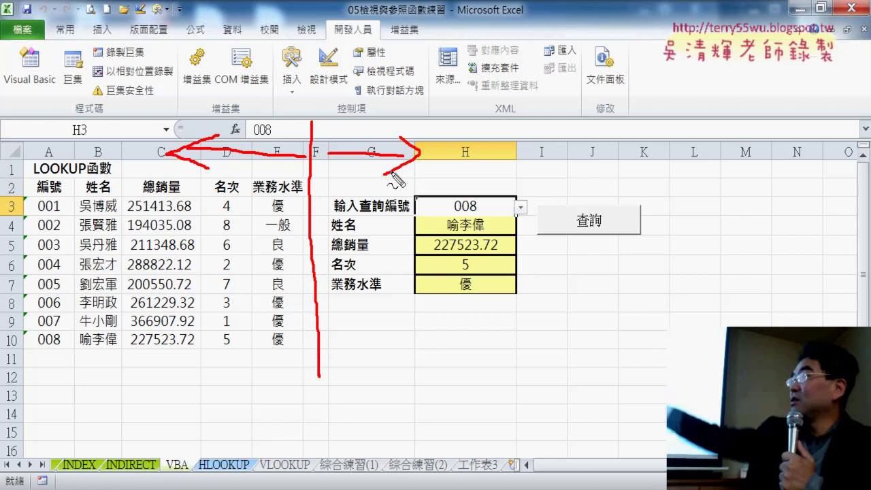
key("Escape")
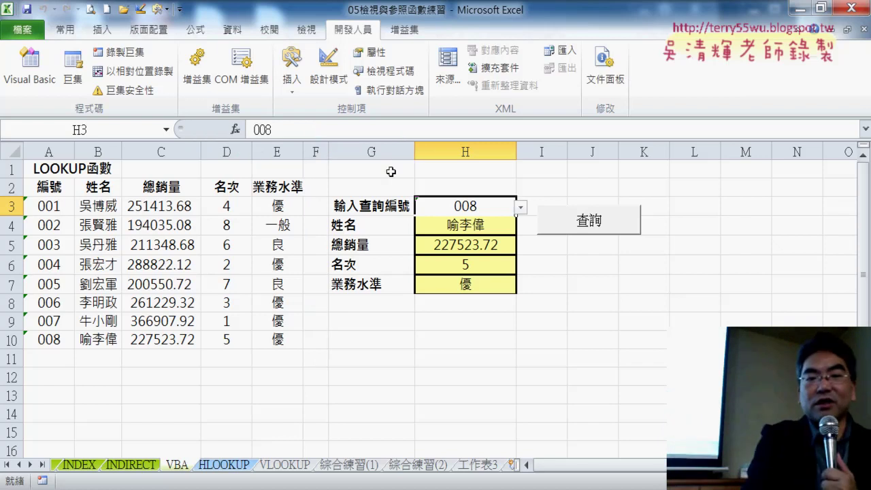
left_click(486, 465)
- Scroll 工作表3 up to show the header row above records 001–014
scroll(455, 358, "up", 1)
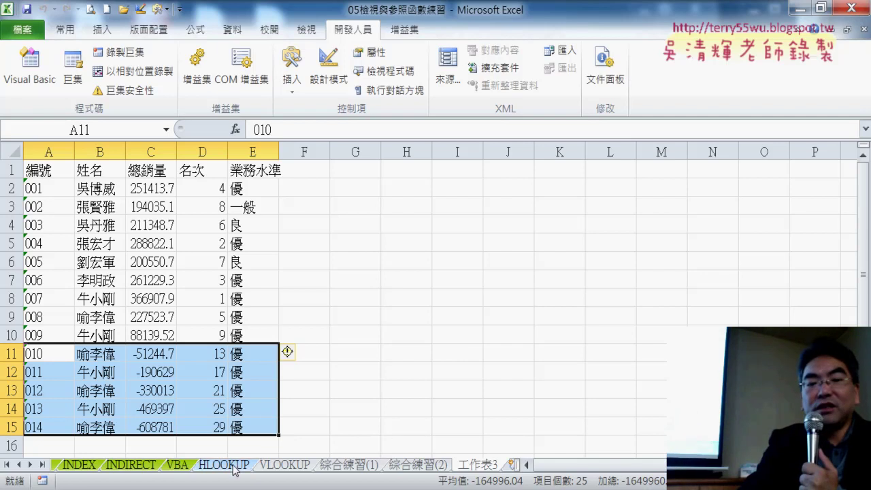
left_click(177, 466)
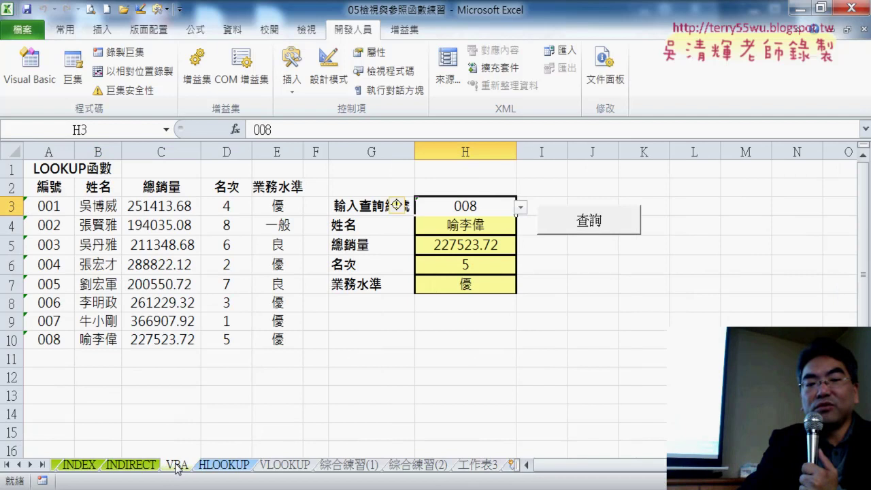
right_click(587, 235)
left_click(633, 359)
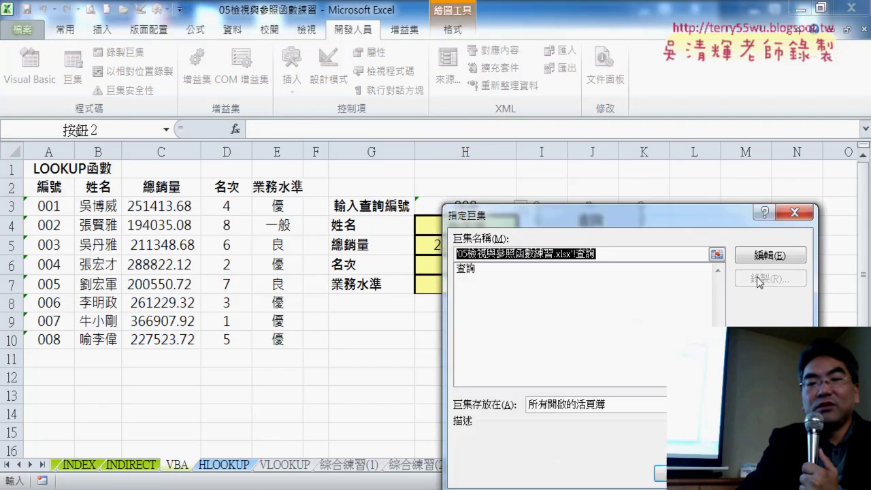
left_click(770, 256)
left_click_drag(588, 218, 605, 60)
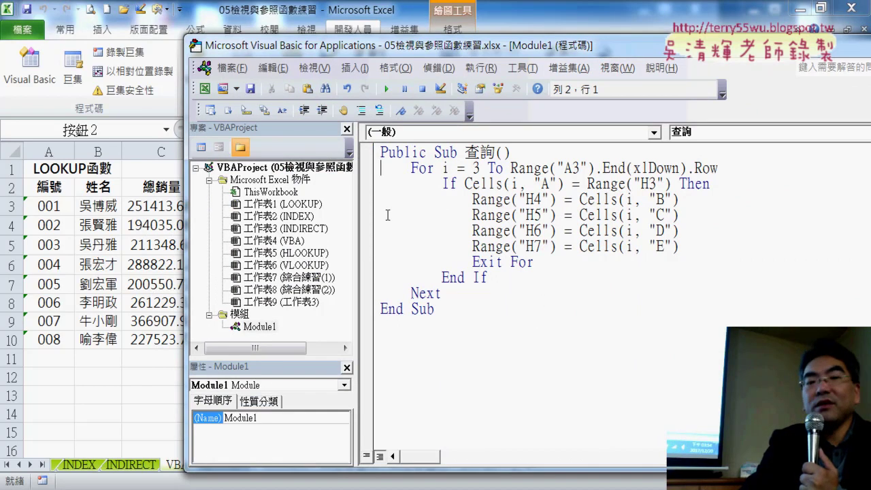
left_click_drag(510, 168, 582, 167)
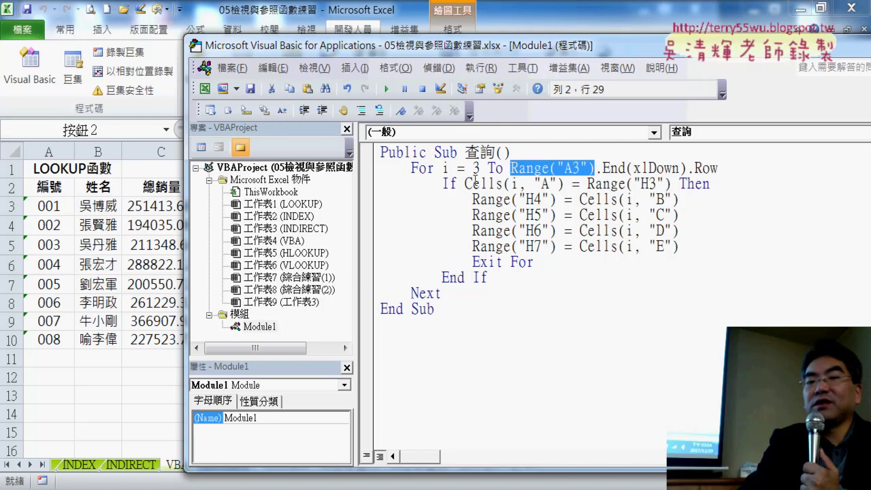
left_click_drag(463, 184, 564, 185)
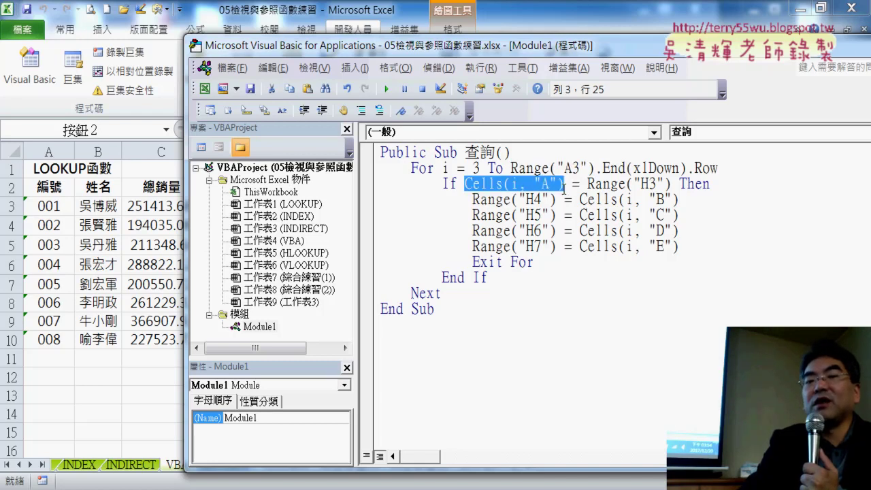
left_click(466, 184)
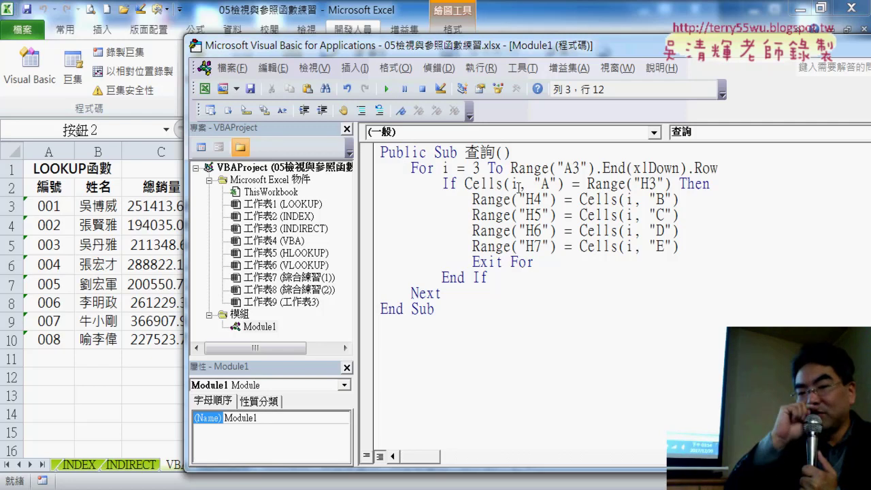
left_click_drag(476, 468, 475, 410)
left_click(480, 465)
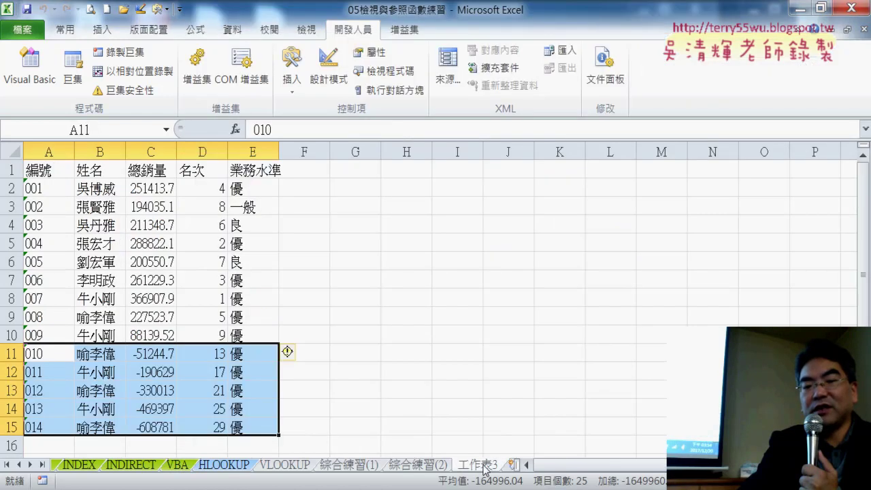
- Rename sheet 工作表3 to DATA, then go back to the VBA lookup sheet
double_click(485, 466)
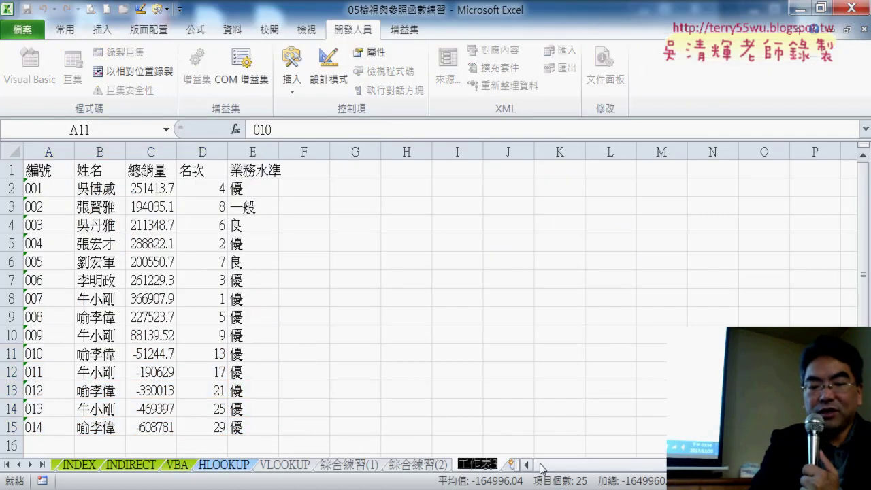
type("DAR")
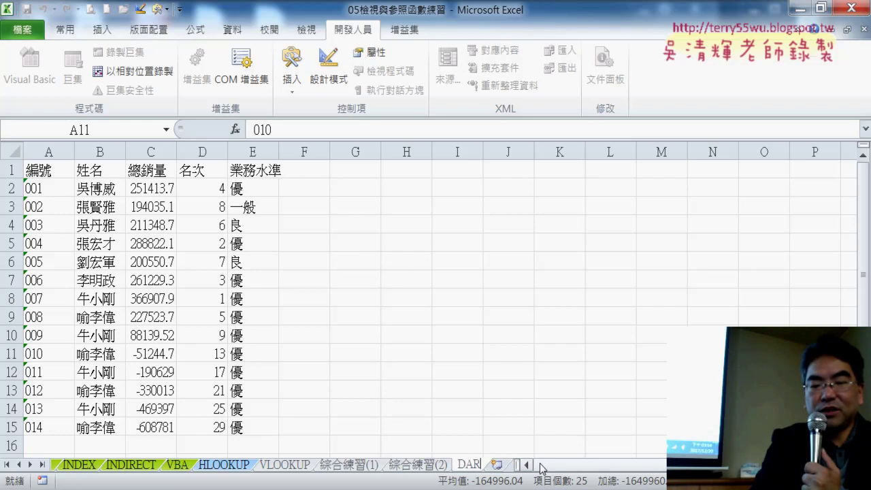
key("BackSpace")
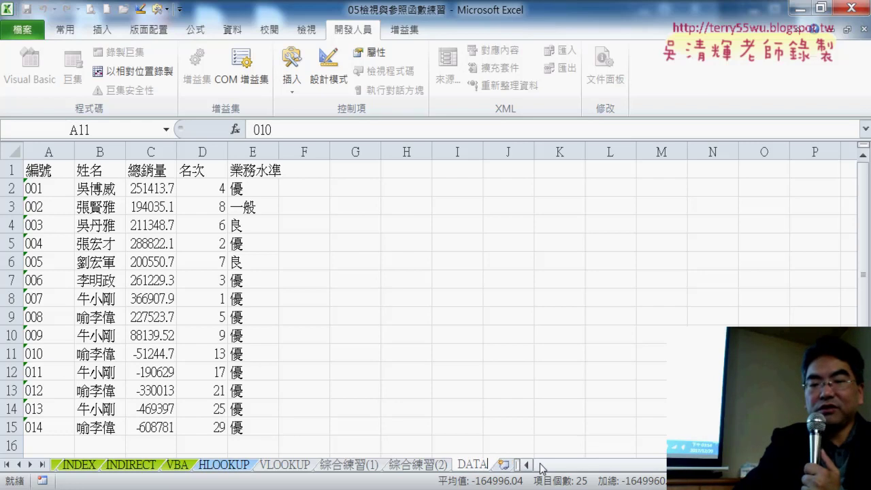
key("Return")
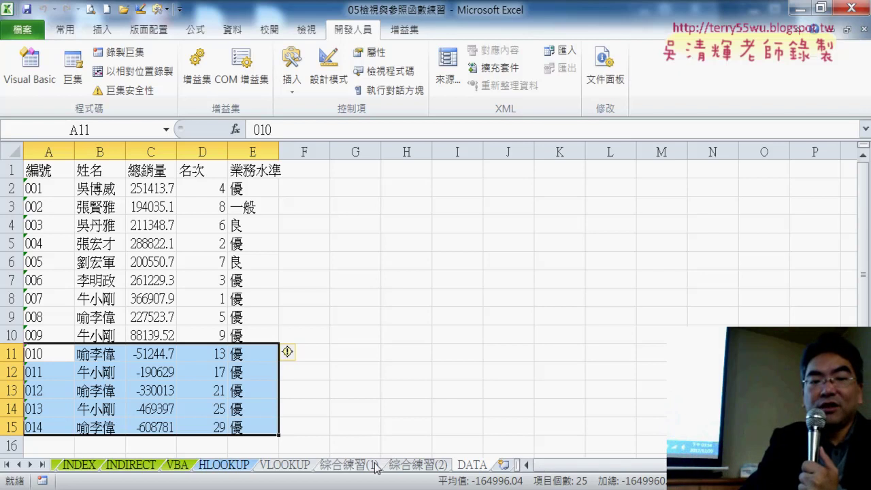
left_click(176, 468)
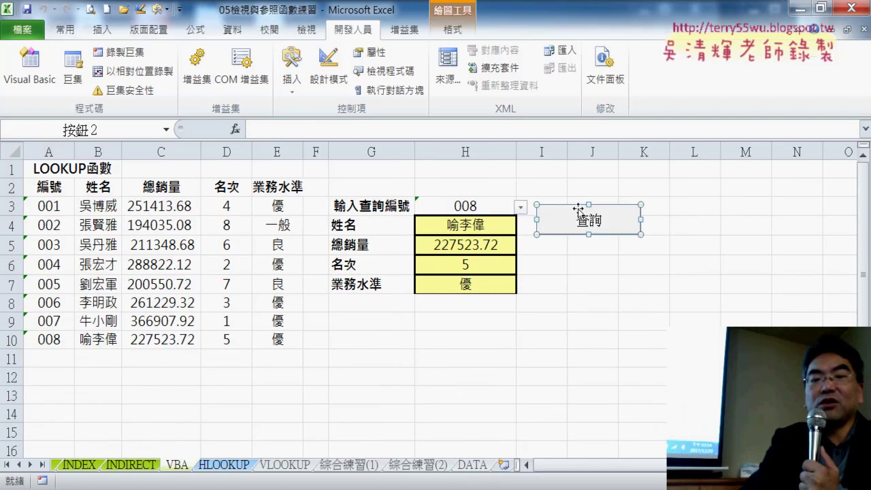
- Open the 查詢 macro in the Visual Basic editor from the button's Assign Macro dialog
right_click(602, 213)
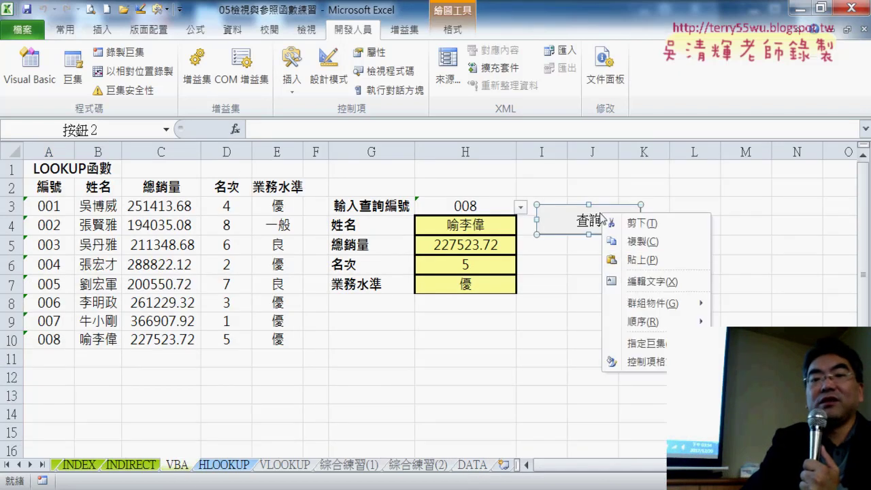
left_click(656, 346)
left_click(723, 255)
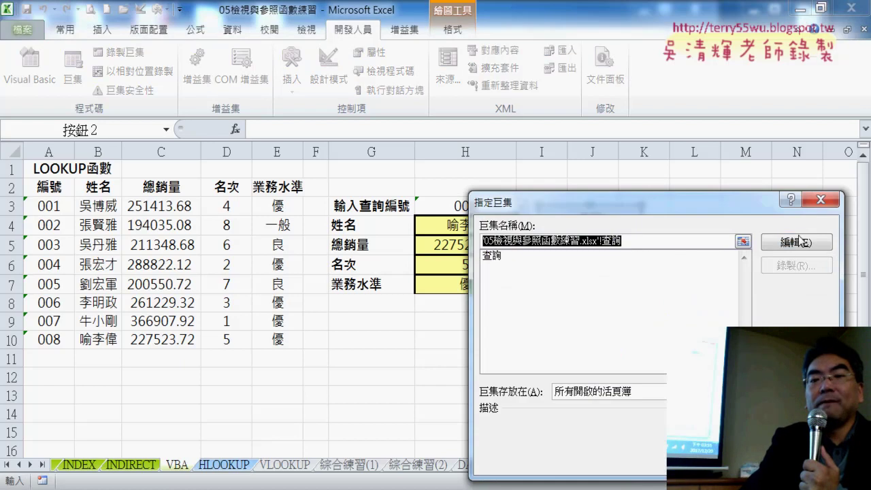
left_click(795, 242)
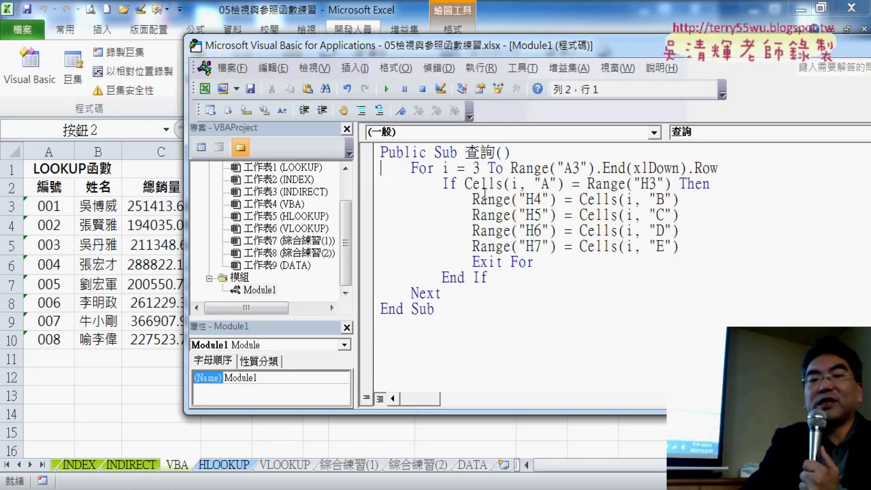